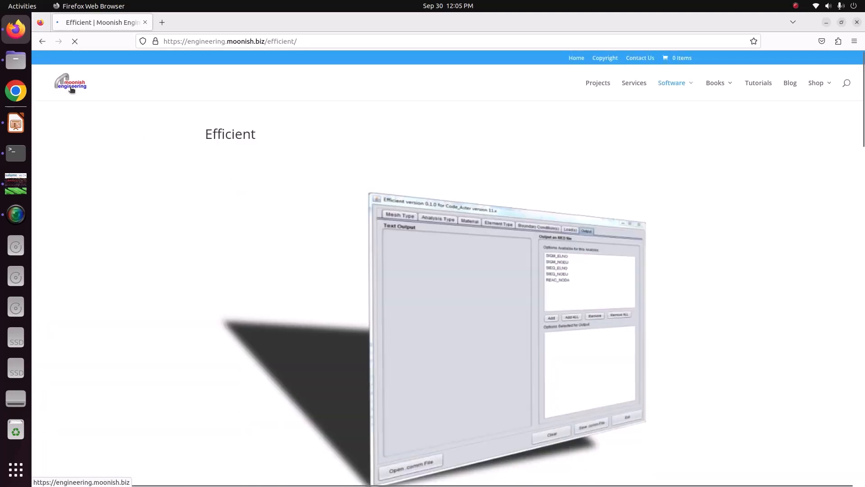
Open the Efficient software page on the Moonish Engineering website and examine its tutorials and download versions.
{"action": "mouse_move", "coordinate": [680, 89]}
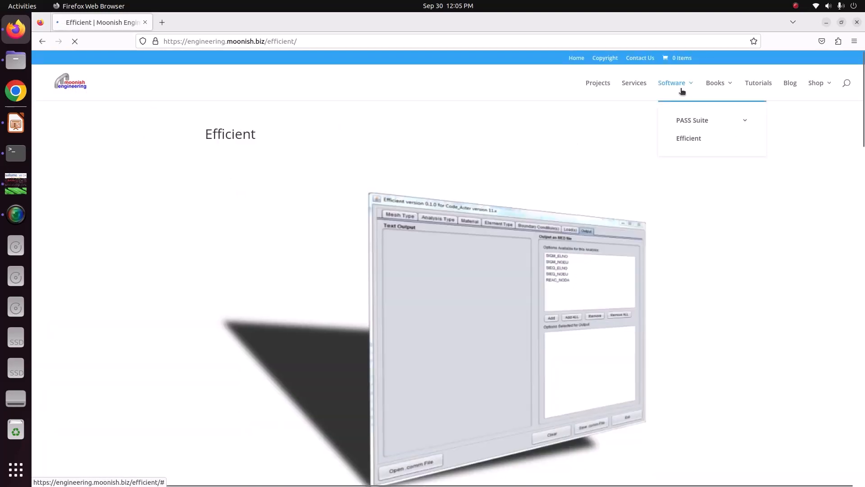
{"action": "left_click", "coordinate": [691, 140]}
{"action": "scroll", "coordinate": [316, 205], "scroll_direction": "down", "scroll_amount": 2}
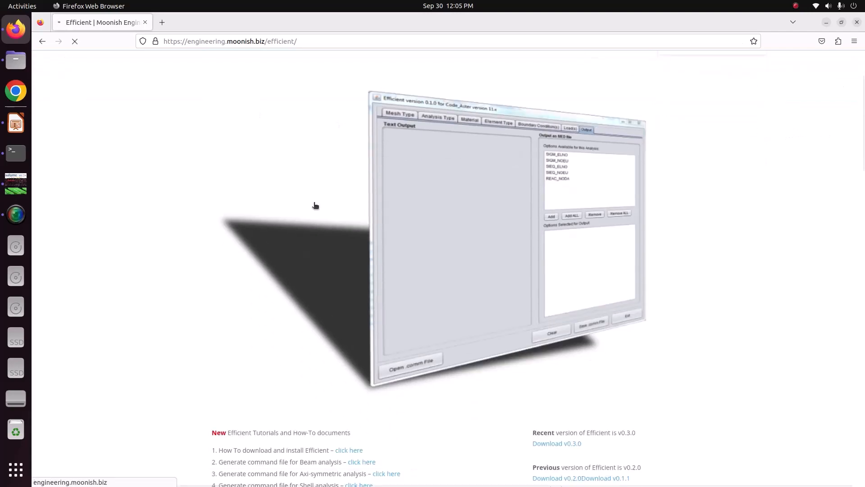
{"action": "scroll", "coordinate": [350, 221], "scroll_direction": "down", "scroll_amount": 5}
{"action": "scroll", "coordinate": [351, 224], "scroll_direction": "down", "scroll_amount": 3}
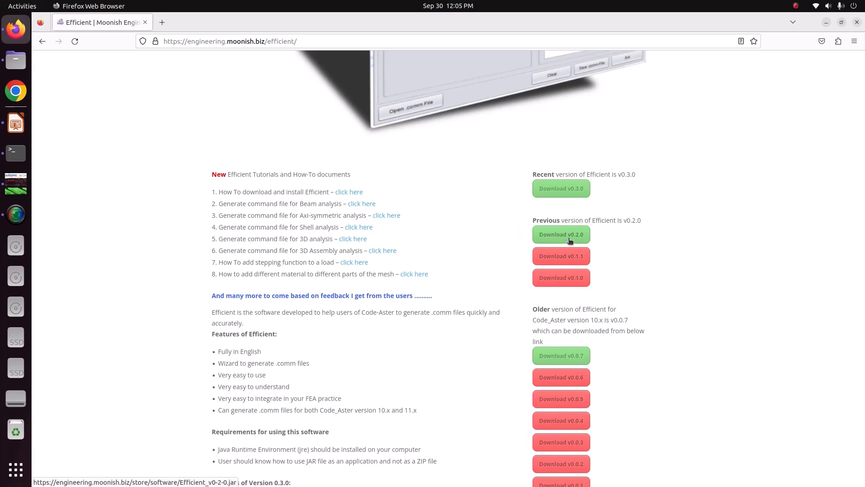
Switch to salome_meca and activate the Geometry module.
{"action": "left_click", "coordinate": [15, 183]}
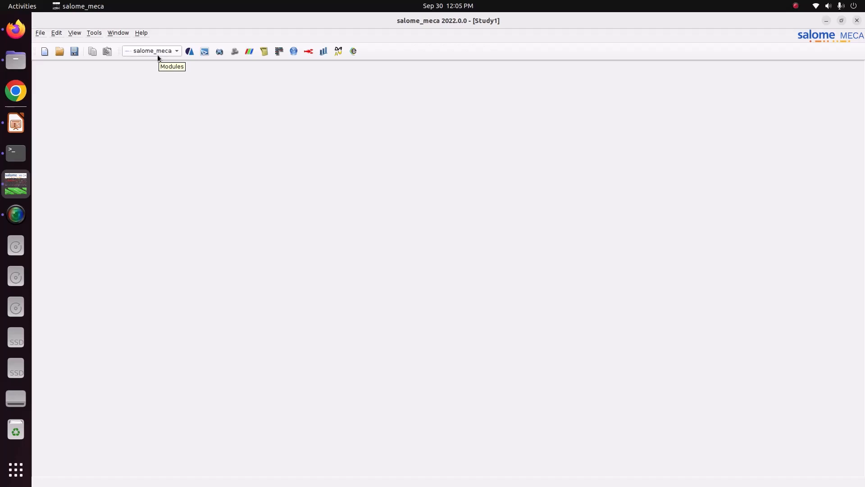
{"action": "left_click", "coordinate": [158, 55]}
{"action": "left_click", "coordinate": [157, 79]}
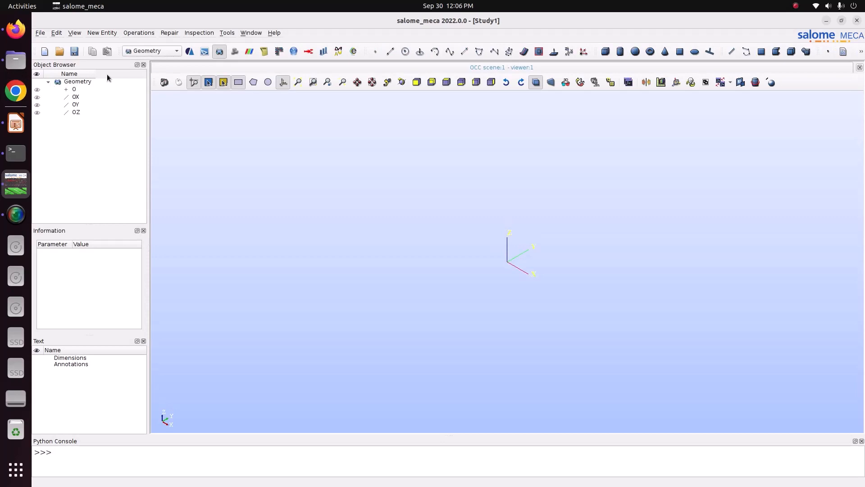
Create a box at the origin with dimensions Dx 1, Dy 0.1 and Dz 0.1.
{"action": "left_click", "coordinate": [605, 52]}
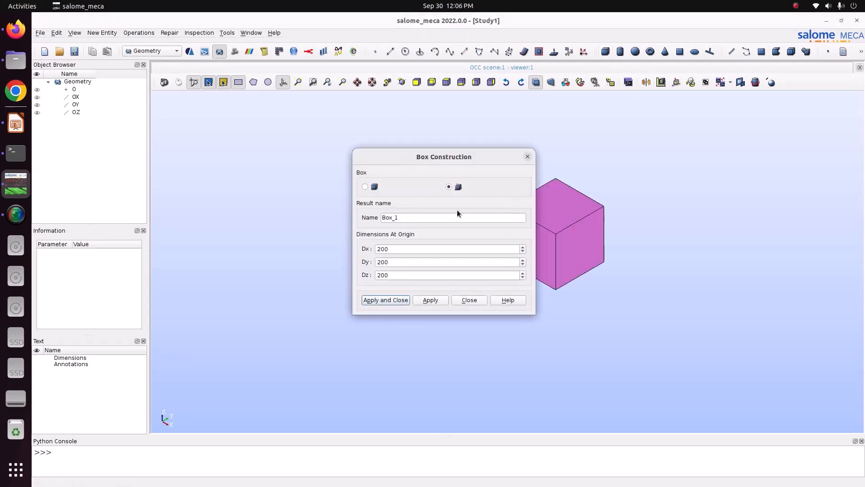
{"action": "double_click", "coordinate": [400, 254]}
{"action": "type", "text": "1"}
{"action": "key", "text": "Tab"}
{"action": "type", "text": "0.1"}
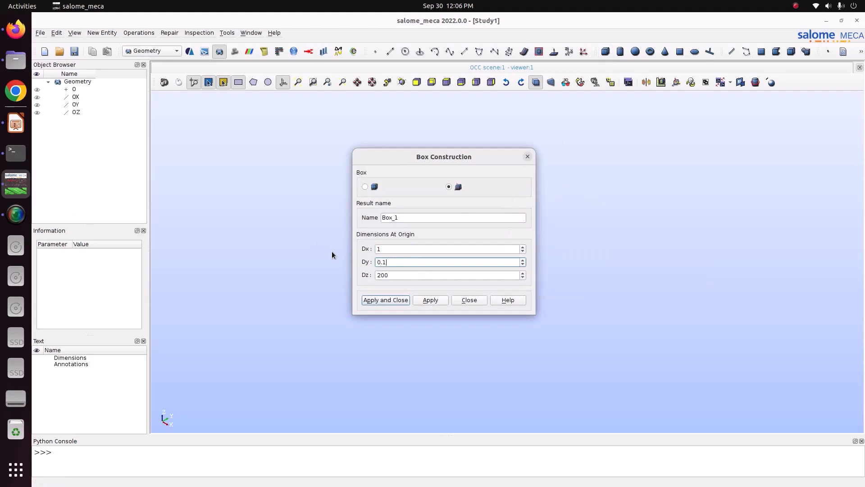
{"action": "double_click", "coordinate": [399, 275]}
{"action": "type", "text": "0.1"}
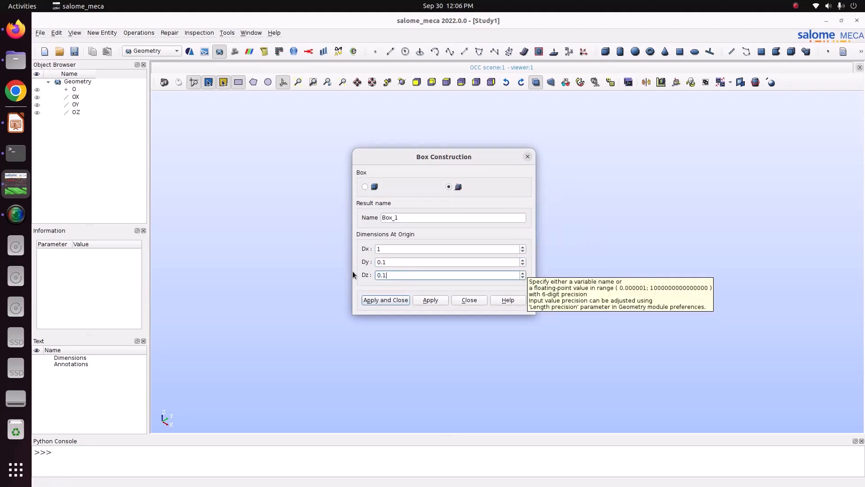
{"action": "left_click_drag", "start_coordinate": [448, 161], "coordinate": [209, 156]}
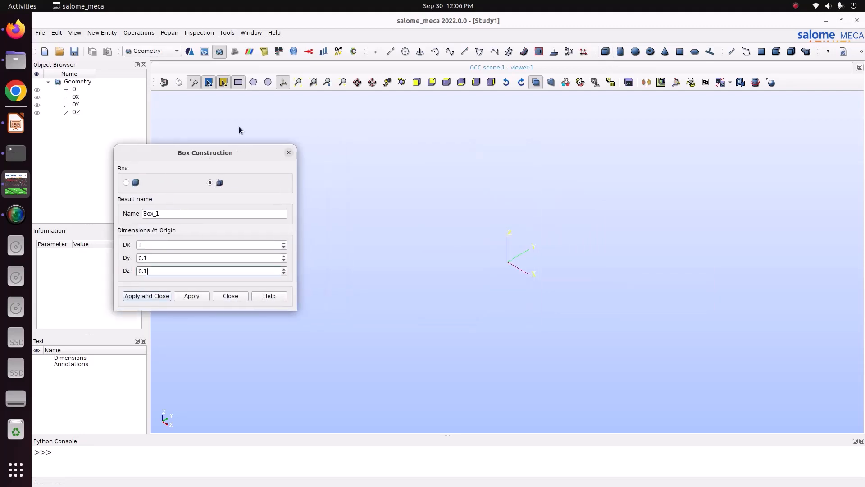
{"action": "left_click", "coordinate": [284, 83]}
{"action": "scroll", "coordinate": [415, 216], "scroll_direction": "down", "scroll_amount": 3}
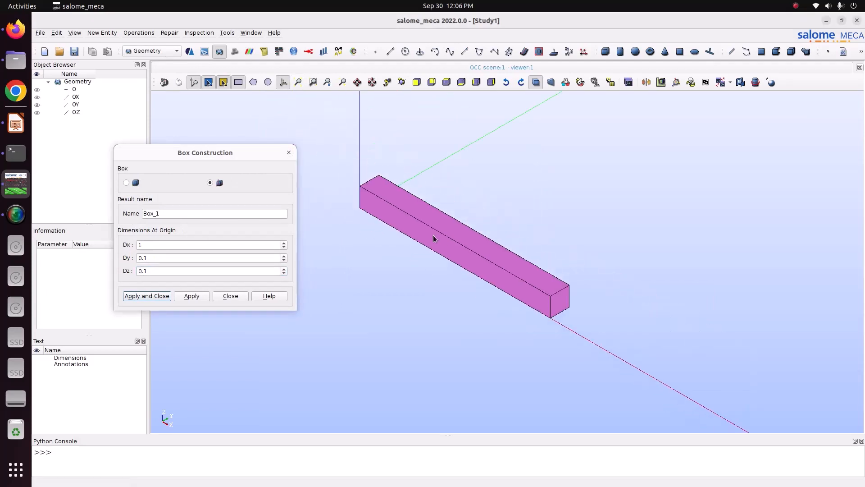
{"action": "left_click", "coordinate": [144, 296]}
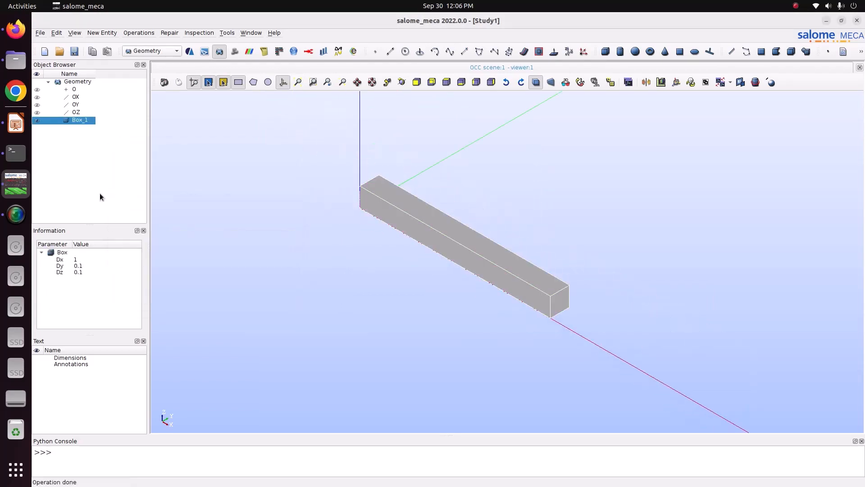
Create a solid-type group named beam on Box_1 containing all of its volume.
{"action": "right_click", "coordinate": [80, 121]}
{"action": "left_click", "coordinate": [145, 148]}
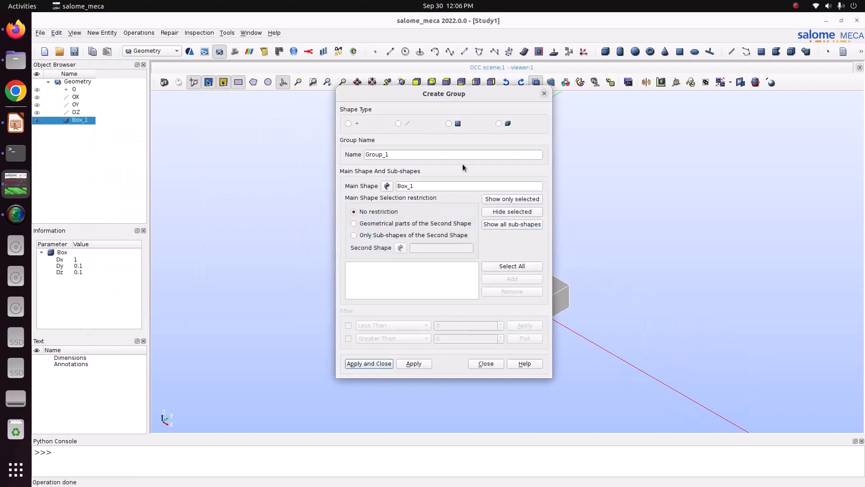
{"action": "left_click", "coordinate": [499, 123]}
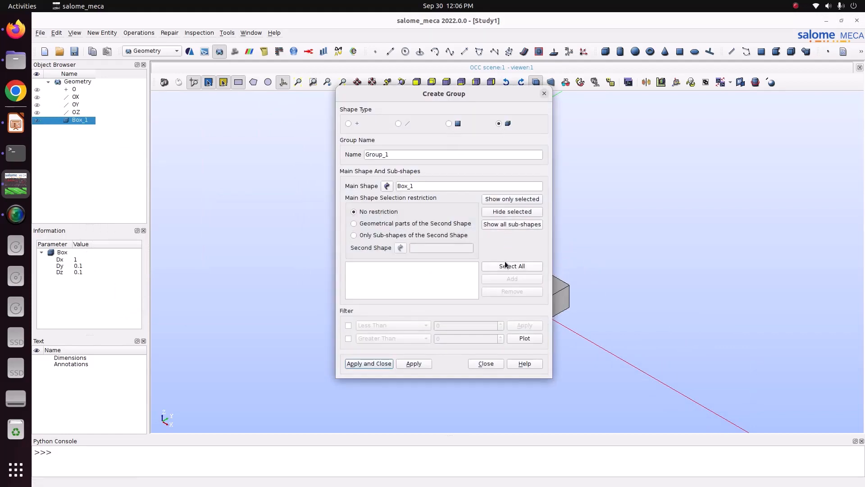
{"action": "left_click", "coordinate": [505, 265]}
{"action": "double_click", "coordinate": [397, 155]}
{"action": "type", "text": "beam"}
{"action": "left_click", "coordinate": [414, 364]}
Create a face group named Fix on Box_1 from the end face at the origin.
{"action": "left_click", "coordinate": [449, 124]}
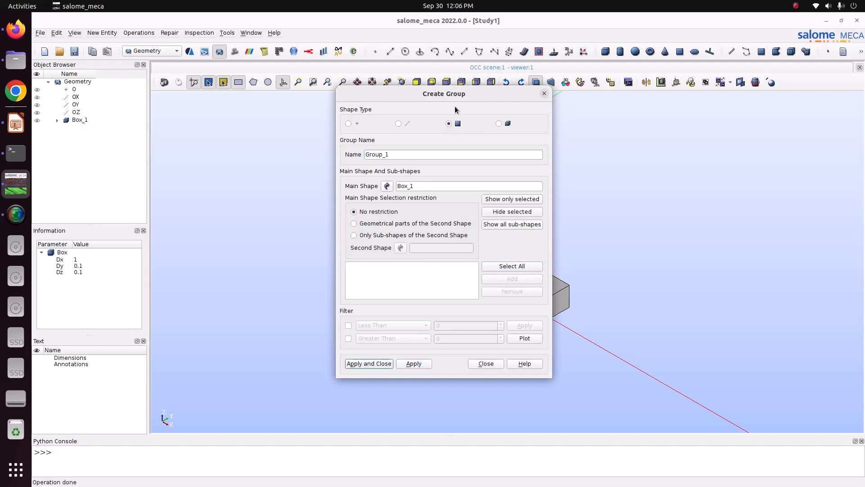
{"action": "left_click_drag", "start_coordinate": [448, 95], "coordinate": [199, 100]}
{"action": "left_click", "coordinate": [403, 82]}
{"action": "left_click_drag", "start_coordinate": [404, 166], "coordinate": [389, 198]}
{"action": "left_click", "coordinate": [346, 201]}
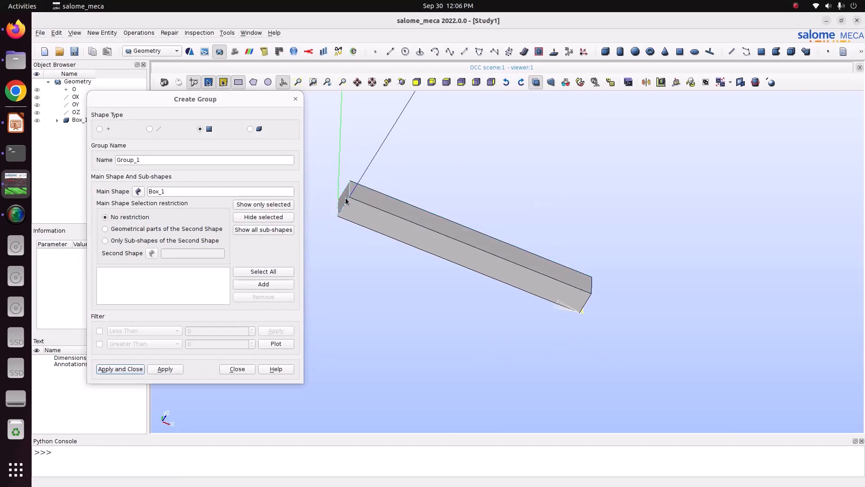
{"action": "left_click", "coordinate": [263, 284]}
{"action": "left_click_drag", "start_coordinate": [164, 160], "coordinate": [108, 158]}
{"action": "type", "text": "Fix"}
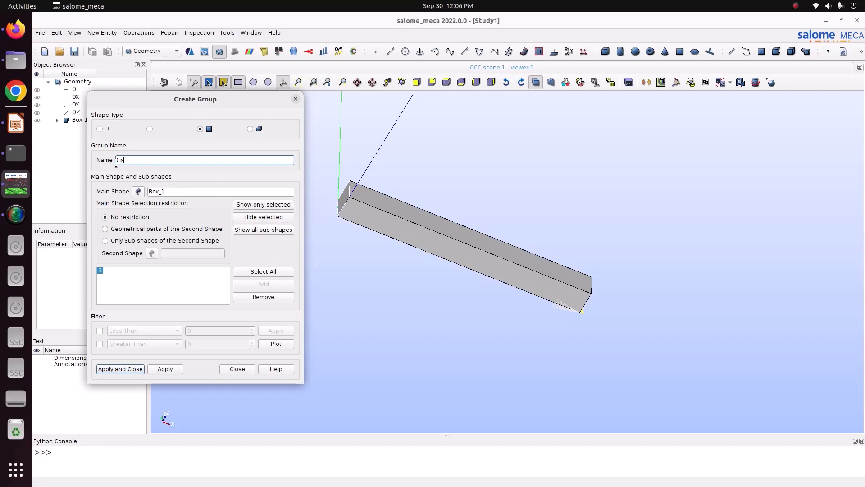
{"action": "left_click", "coordinate": [119, 369]}
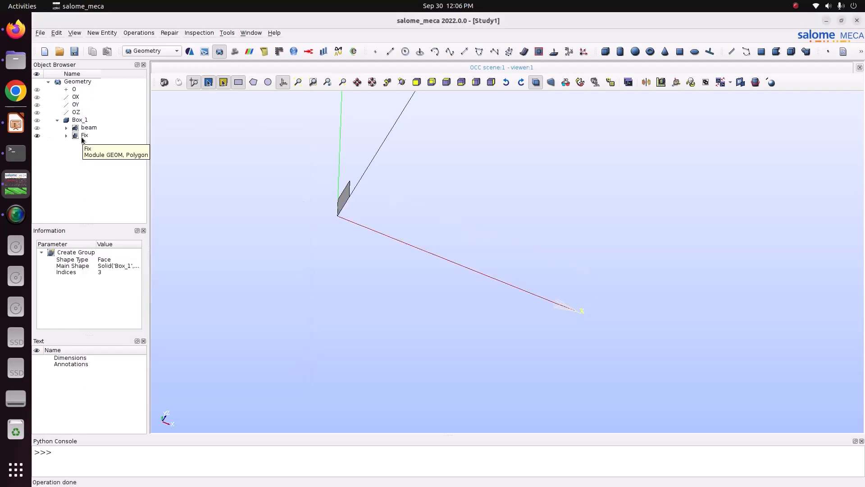
{"action": "left_click", "coordinate": [84, 136]}
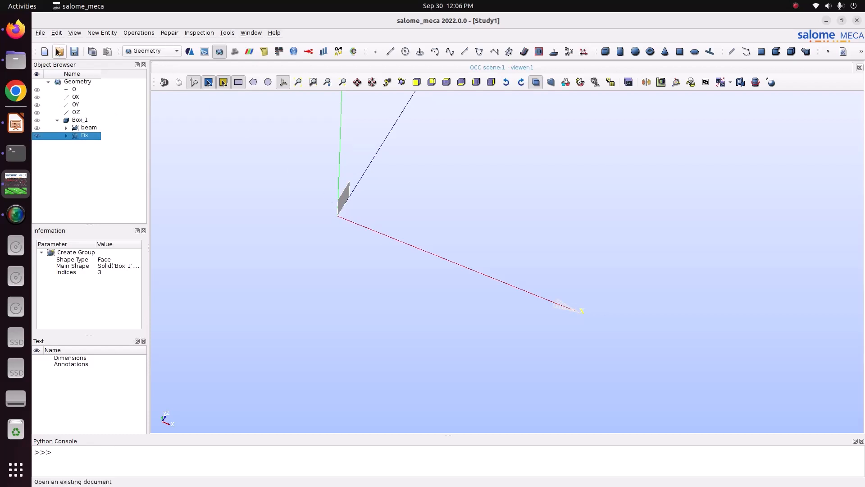
Save the study as Study12 in the Pictures folder under CODE_ASTER/15_Gravity_load/1_beam_gravity.
{"action": "left_click", "coordinate": [40, 32]}
{"action": "left_click", "coordinate": [60, 82]}
{"action": "left_click", "coordinate": [391, 177]}
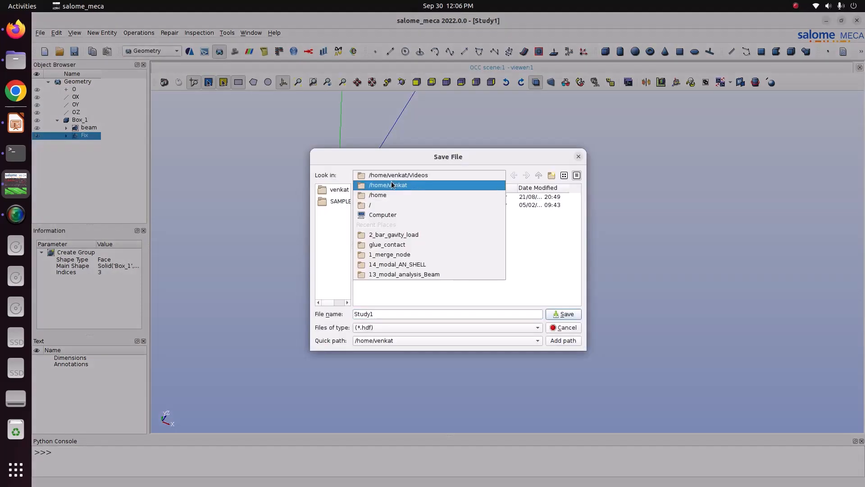
{"action": "left_click", "coordinate": [391, 204]}
{"action": "double_click", "coordinate": [376, 270]}
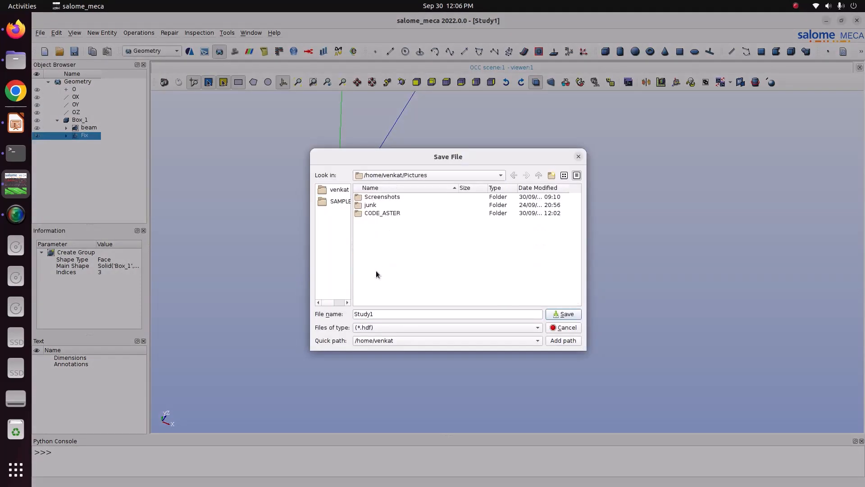
{"action": "double_click", "coordinate": [379, 212]}
{"action": "double_click", "coordinate": [384, 205]}
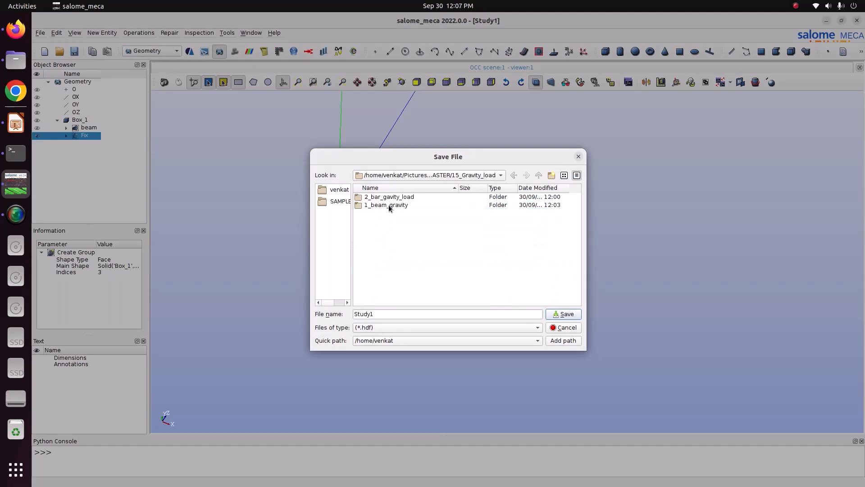
{"action": "double_click", "coordinate": [386, 206]}
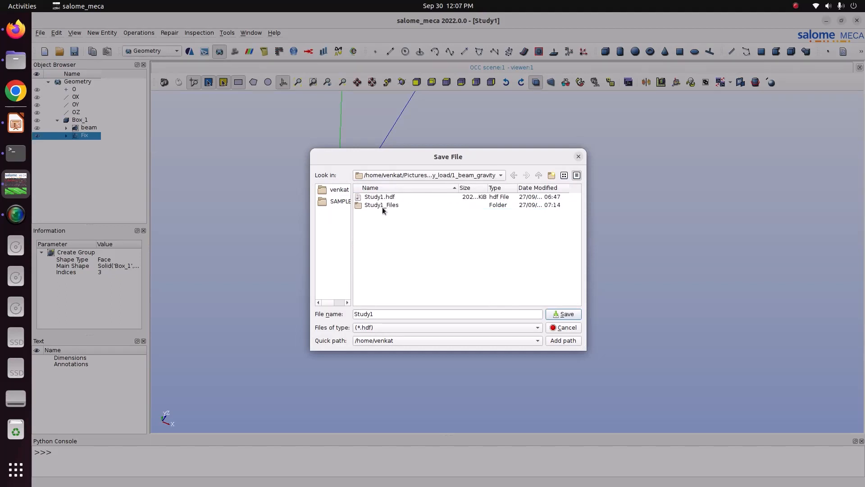
{"action": "left_click", "coordinate": [388, 313]}
{"action": "type", "text": "2"}
{"action": "key", "text": "Return"}
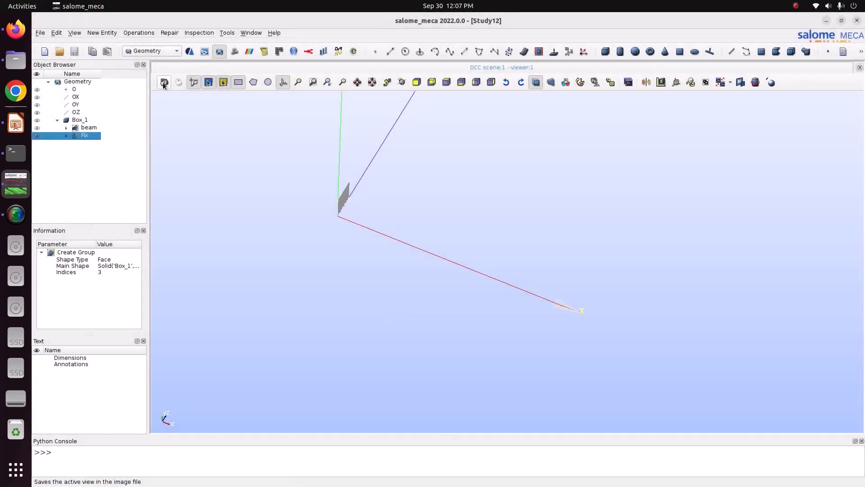
Activate the Mesh module and start a new mesh on Box_1 with the Hexahedron (i,j,k) 3D algorithm.
{"action": "left_click", "coordinate": [153, 49]}
{"action": "left_click", "coordinate": [154, 60]}
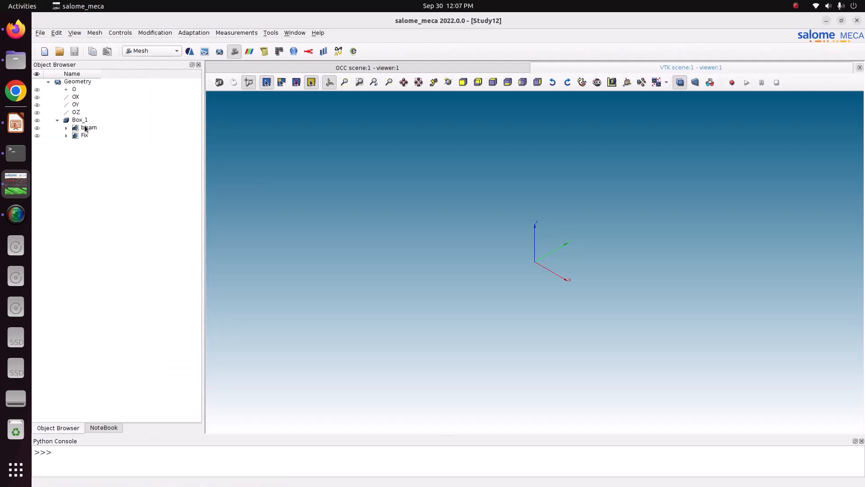
{"action": "left_click", "coordinate": [82, 120]}
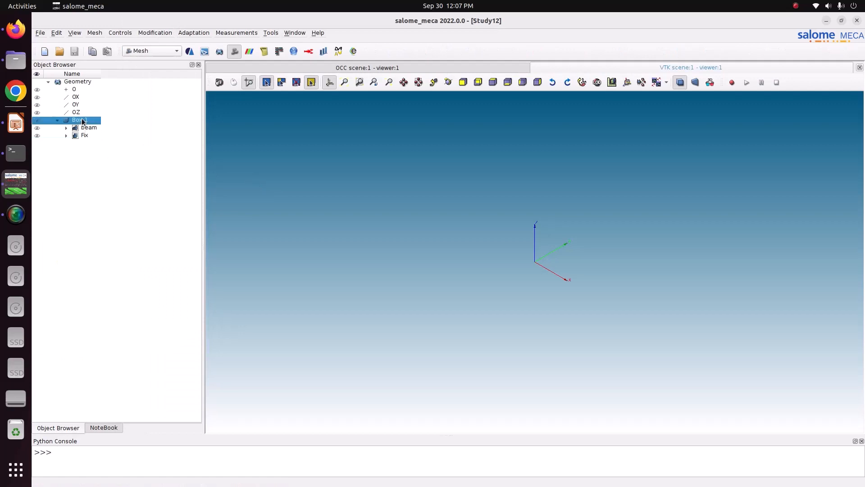
{"action": "left_click", "coordinate": [95, 33]}
{"action": "left_click", "coordinate": [99, 42]}
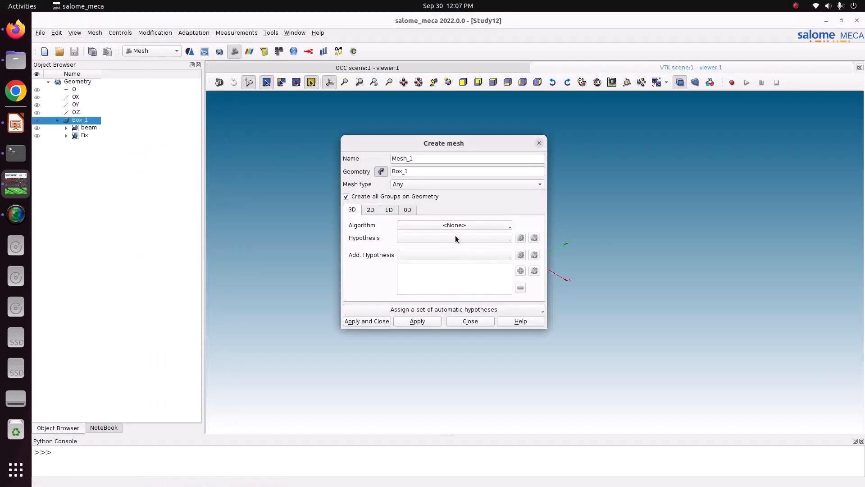
{"action": "left_click", "coordinate": [455, 225]}
{"action": "left_click", "coordinate": [450, 262]}
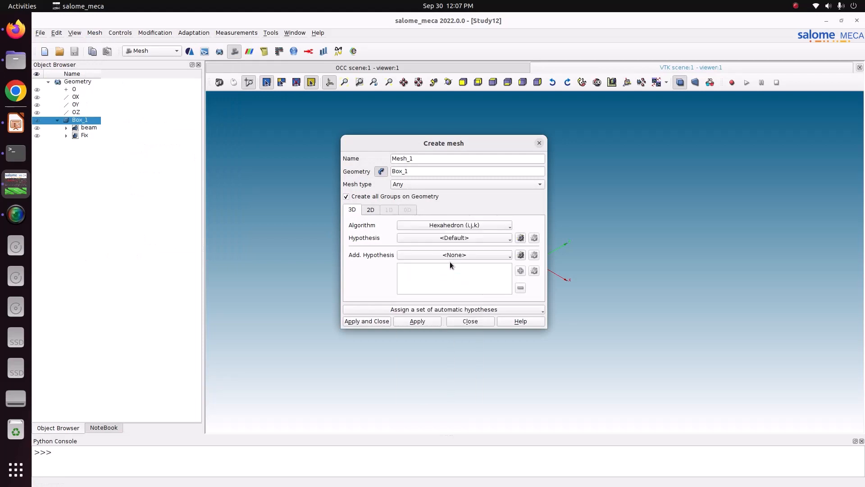
Assign Quadrangle: Mapping as the 2D algorithm and Wire Discretisation as the 1D algorithm.
{"action": "left_click", "coordinate": [370, 209]}
{"action": "left_click", "coordinate": [423, 225]}
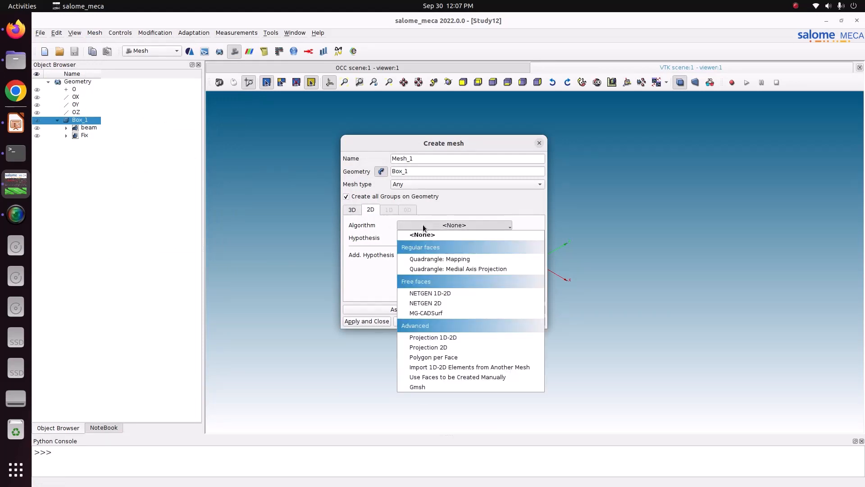
{"action": "left_click", "coordinate": [479, 259]}
{"action": "left_click", "coordinate": [390, 210]}
{"action": "left_click", "coordinate": [464, 226]}
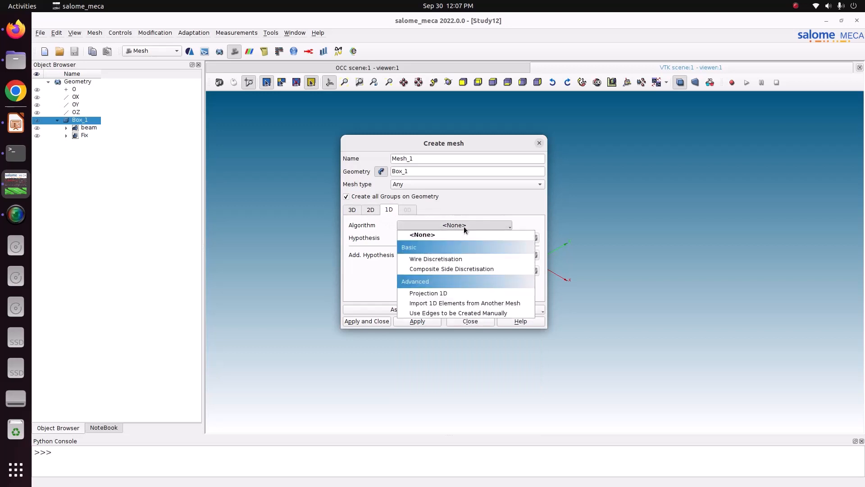
{"action": "left_click", "coordinate": [486, 255]}
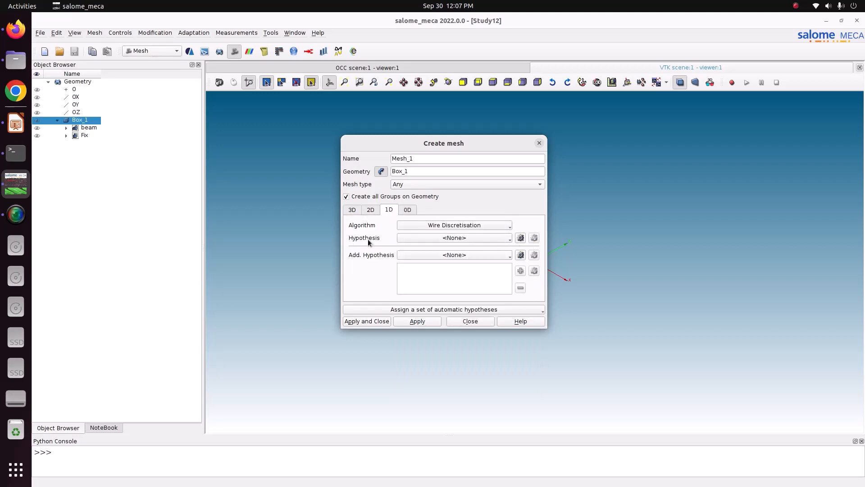
Add a Local Length hypothesis of 0.02 to the 1D algorithm and create the mesh.
{"action": "left_click", "coordinate": [521, 238]}
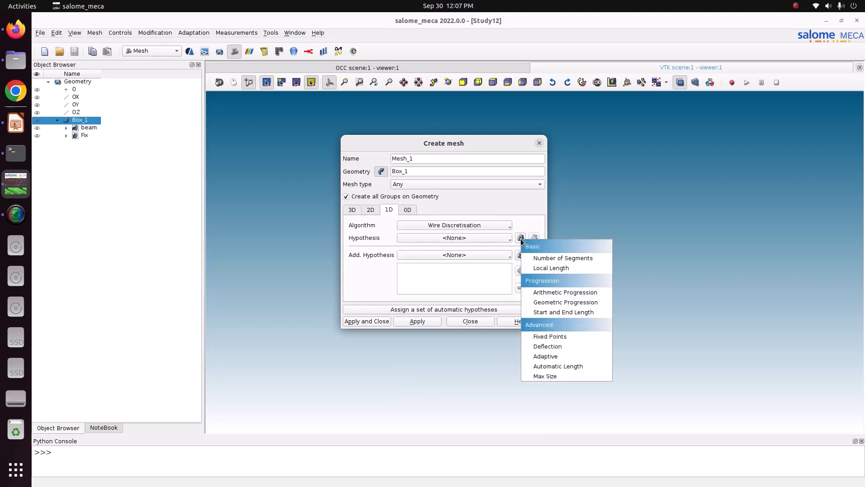
{"action": "left_click", "coordinate": [540, 268]}
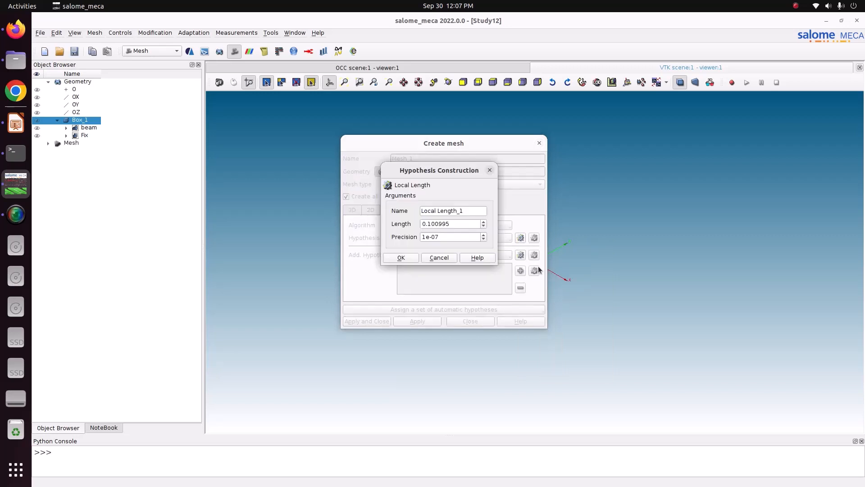
{"action": "double_click", "coordinate": [466, 227]}
{"action": "type", "text": "0."}
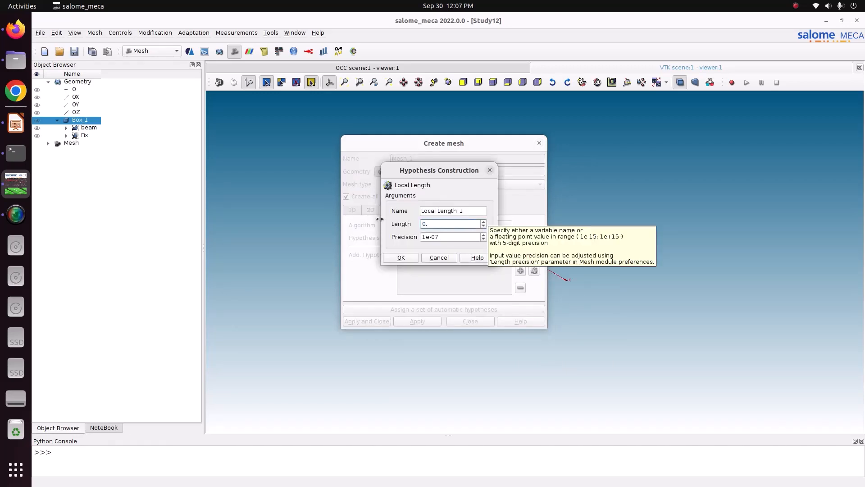
{"action": "type", "text": "02"}
{"action": "left_click", "coordinate": [412, 256]}
{"action": "left_click", "coordinate": [362, 322]}
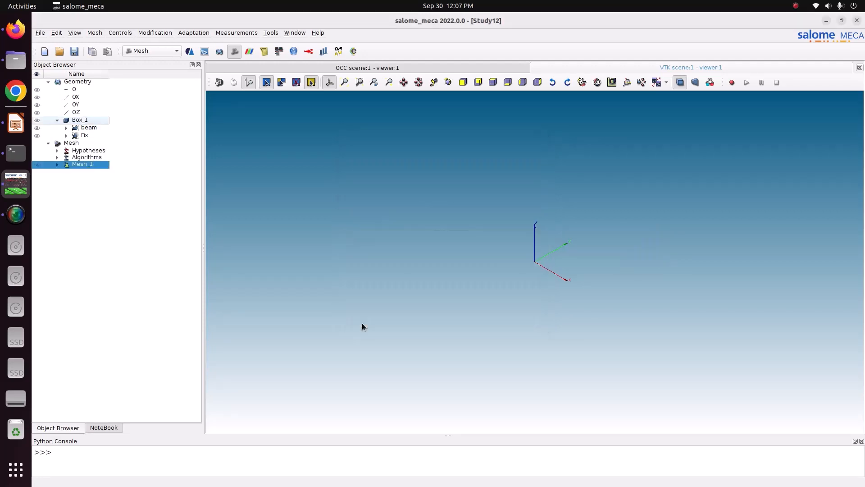
Compute Mesh_1.
{"action": "right_click", "coordinate": [85, 166]}
{"action": "left_click", "coordinate": [111, 213]}
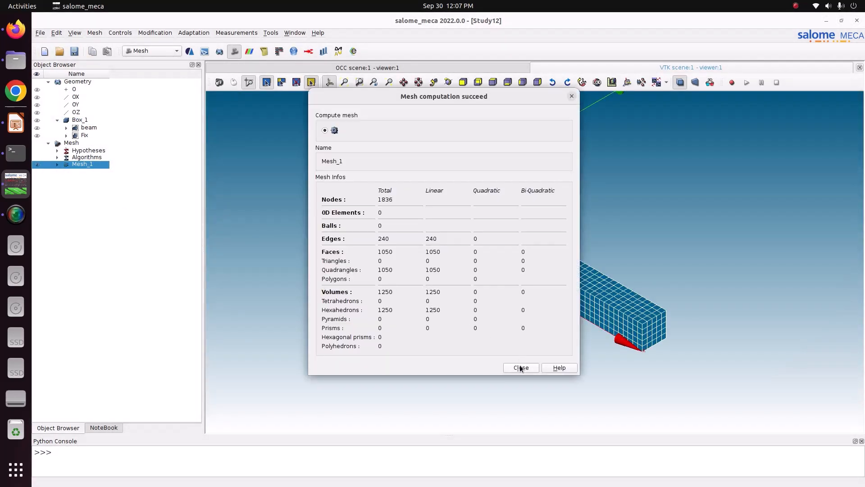
Close the mesh computation report, view the meshed beam, and expand Mesh_1 to its face and volume groups.
{"action": "left_click", "coordinate": [520, 367]}
{"action": "right_click_drag", "start_coordinate": [460, 163], "coordinate": [635, 278], "text": "ctrl"}
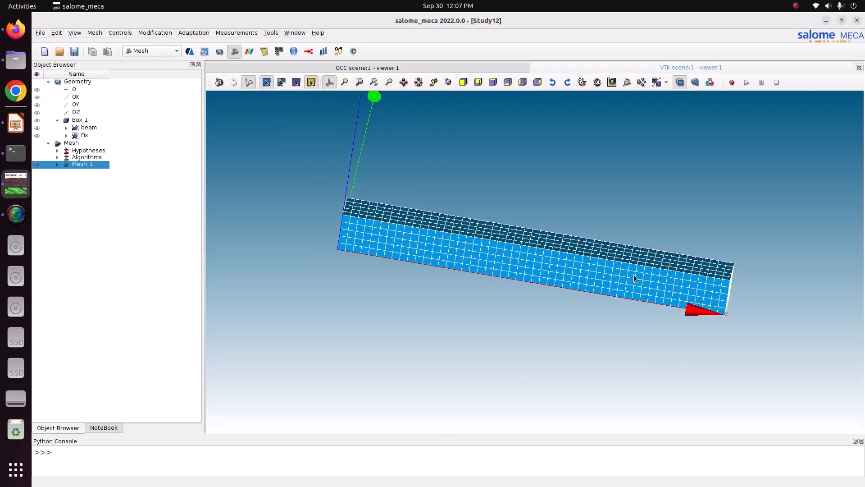
{"action": "left_click", "coordinate": [57, 165]}
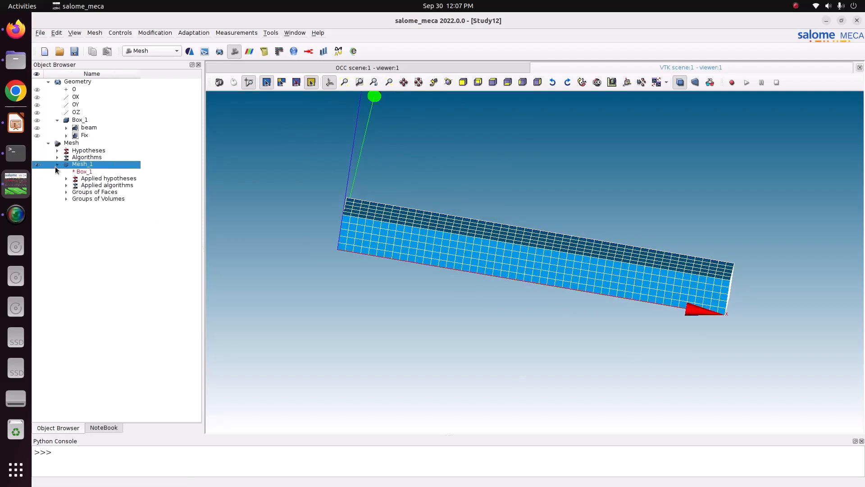
{"action": "left_click", "coordinate": [66, 192]}
{"action": "left_click", "coordinate": [67, 207]}
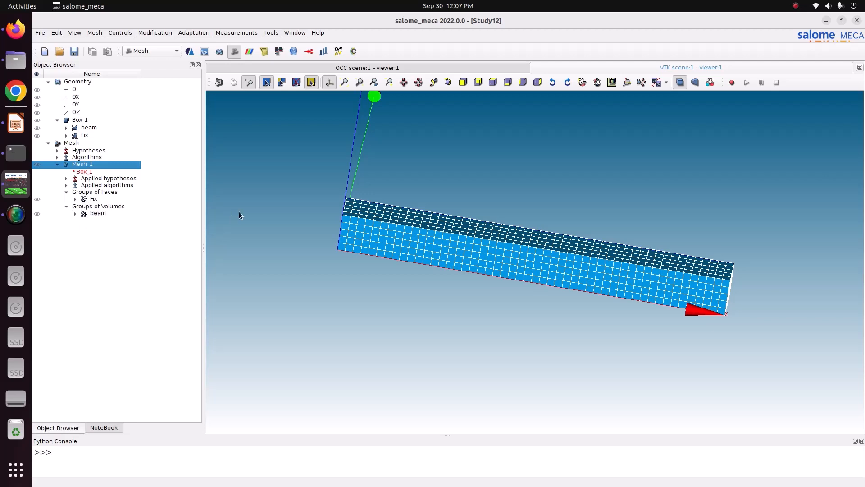
Export Mesh_1 as a MED file named Mesh_1 in the 1_beam_gravity folder.
{"action": "key", "text": "ctrl+s"}
{"action": "right_click", "coordinate": [89, 165]}
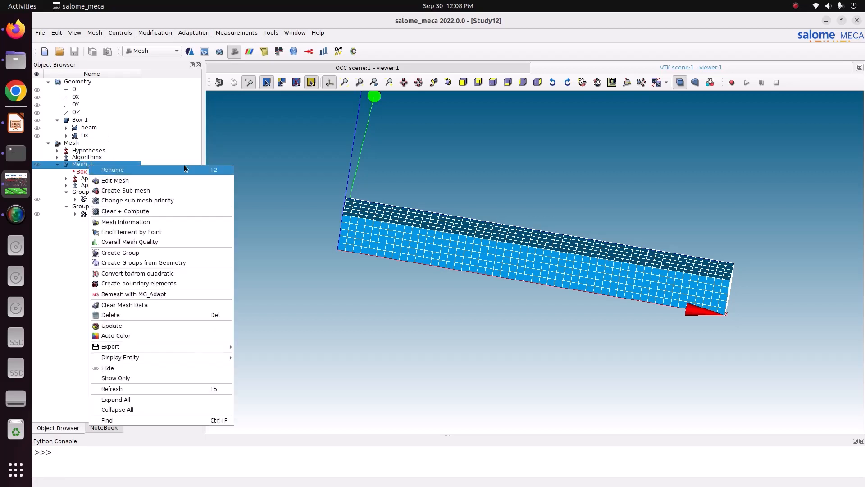
{"action": "mouse_move", "coordinate": [144, 348]}
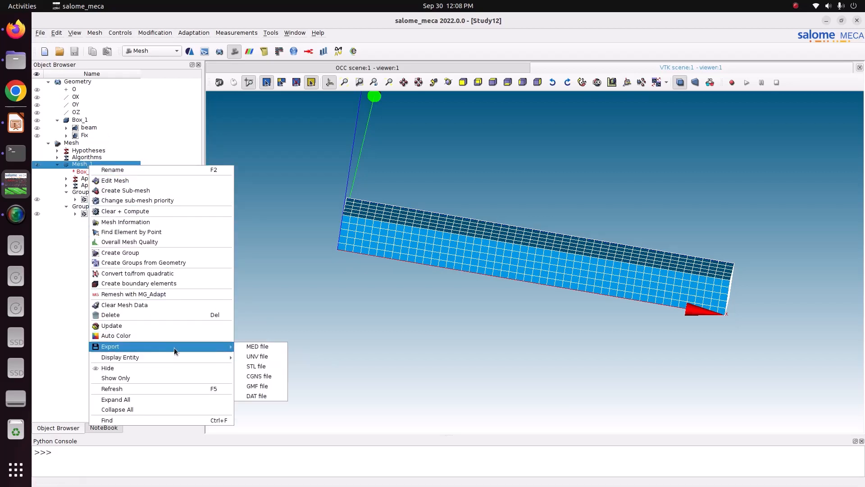
{"action": "left_click", "coordinate": [265, 348]}
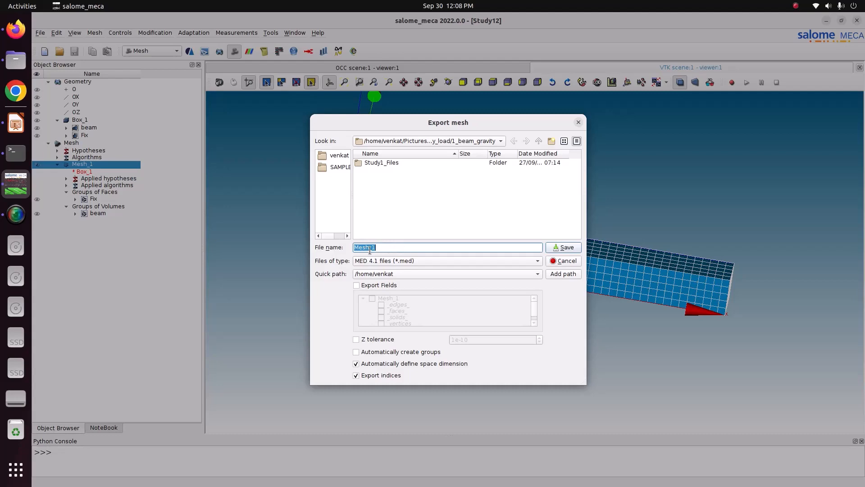
{"action": "left_click", "coordinate": [558, 247]}
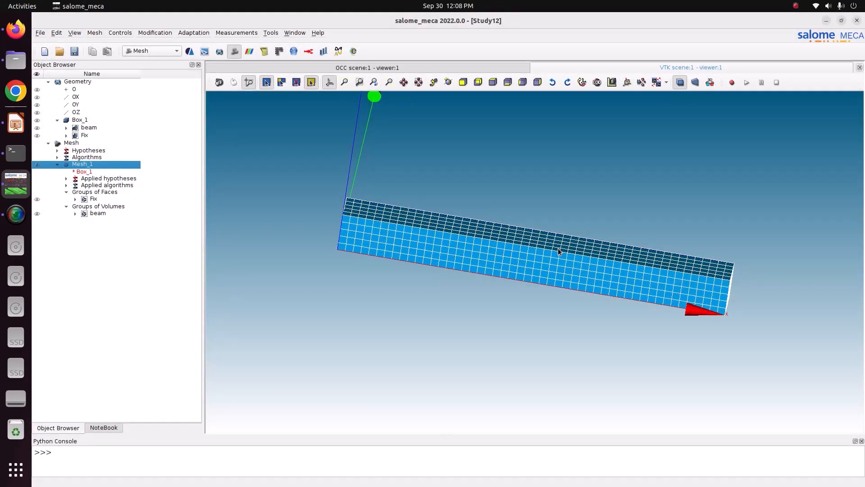
View the Efficient download page in Firefox, and check the execute permission and properties of Efficient_v0-2-0.jar in the Videos folder.
{"action": "left_click", "coordinate": [15, 29]}
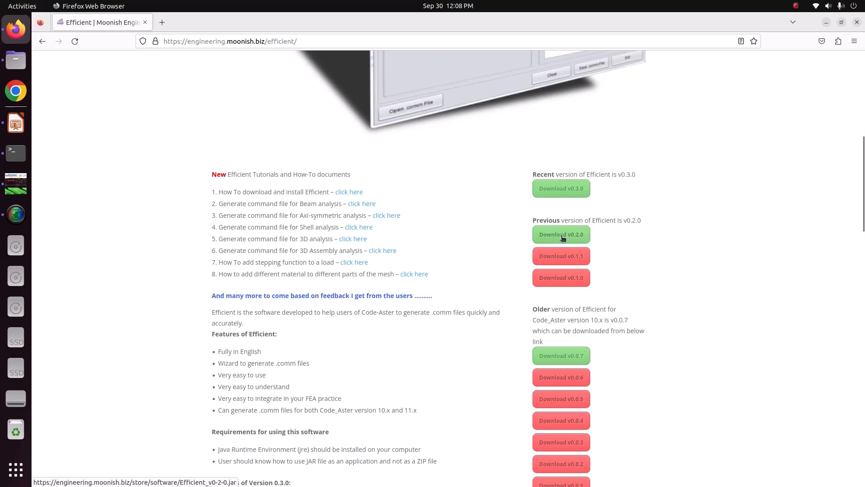
{"action": "left_click", "coordinate": [16, 60]}
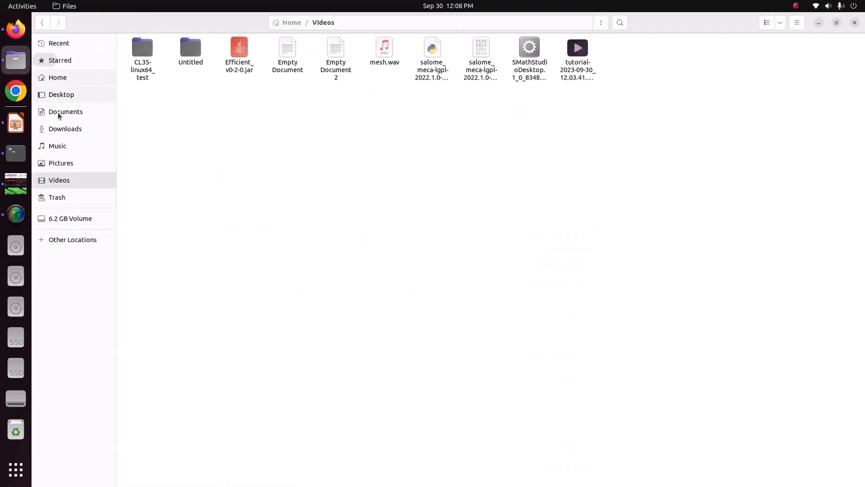
{"action": "left_click", "coordinate": [242, 65]}
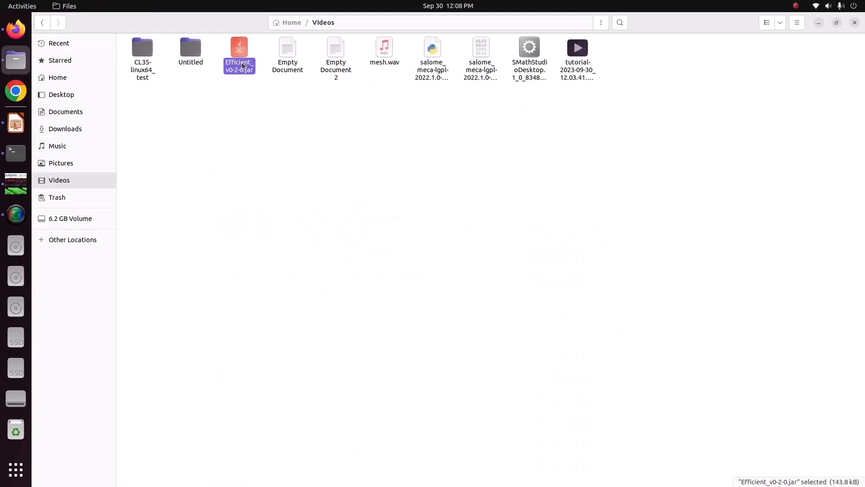
{"action": "right_click", "coordinate": [242, 66]}
{"action": "left_click", "coordinate": [271, 210]}
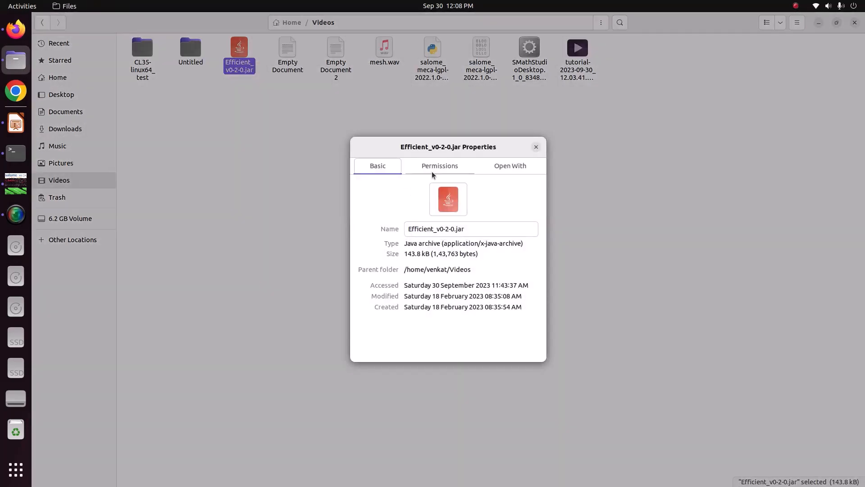
{"action": "left_click", "coordinate": [434, 171]}
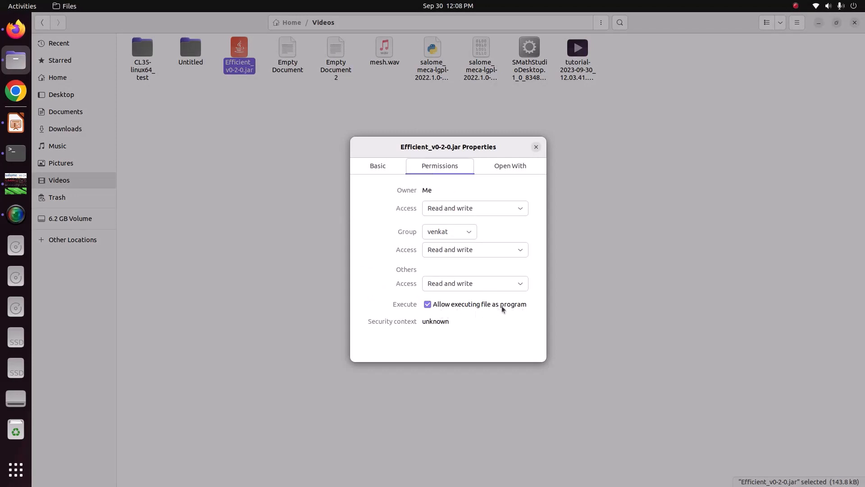
{"action": "left_click", "coordinate": [379, 166]}
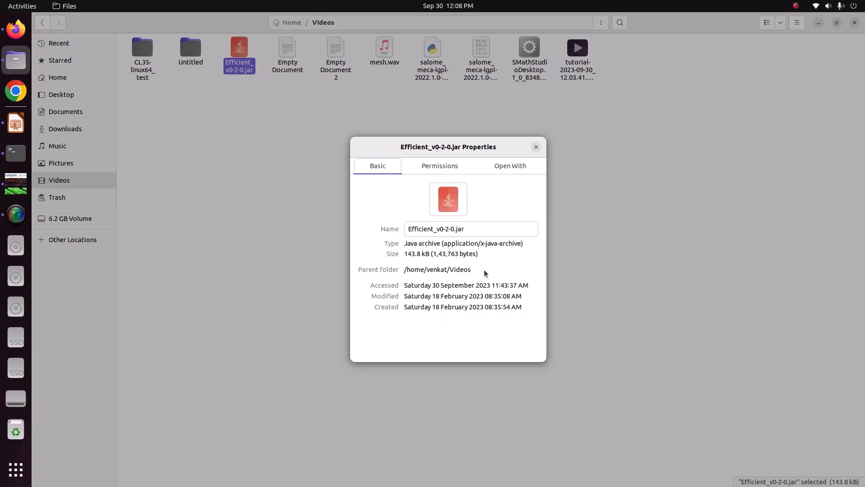
{"action": "left_click", "coordinate": [536, 147]}
Launch Efficient_v0-2-0.jar with OpenJDK Java 8 Runtime and move its window towards the middle of the screen.
{"action": "right_click", "coordinate": [239, 68]}
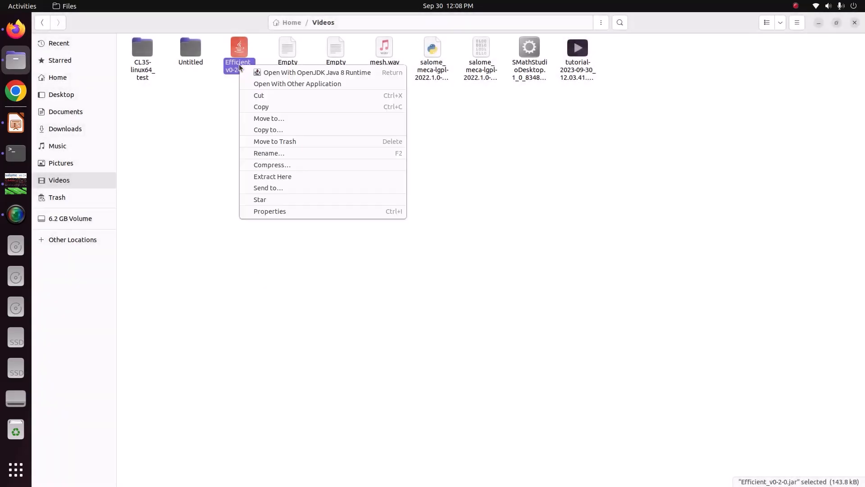
{"action": "left_click", "coordinate": [280, 75]}
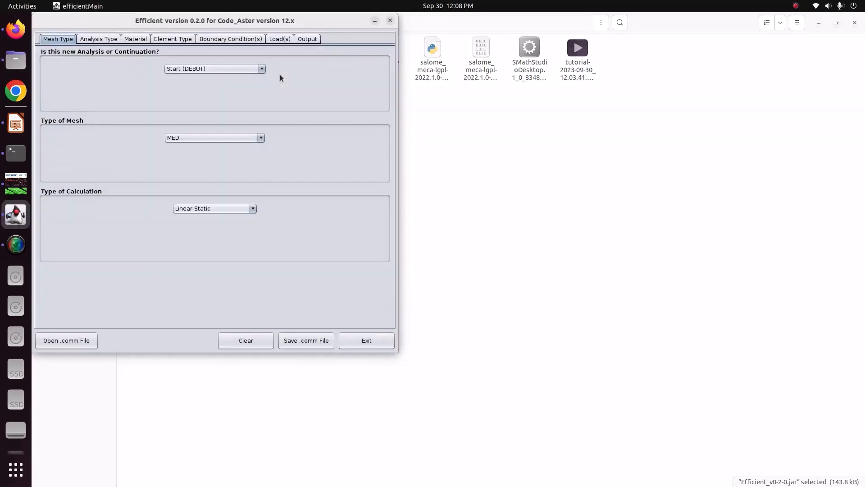
{"action": "left_click_drag", "start_coordinate": [222, 18], "coordinate": [432, 79]}
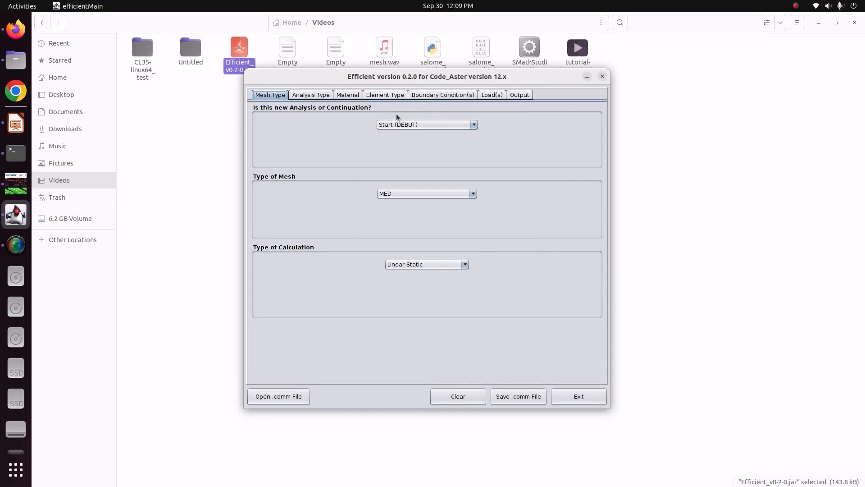
Choose Mechanical - 3D as the analysis type.
{"action": "left_click", "coordinate": [311, 95]}
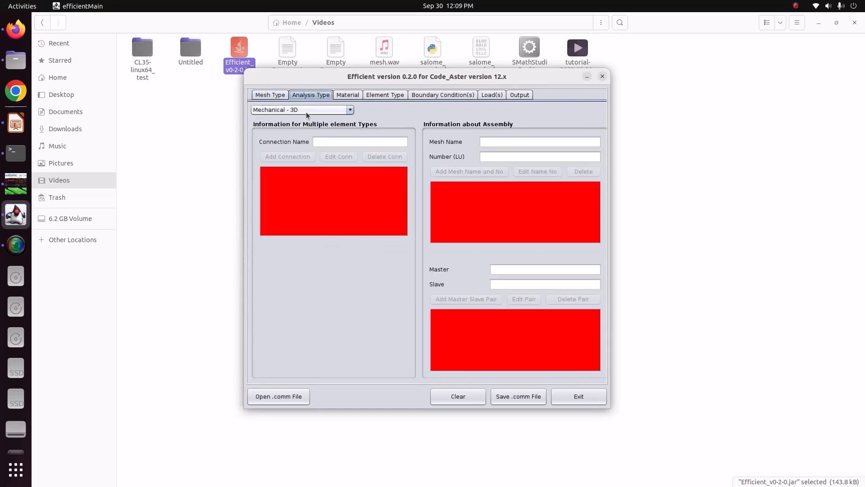
{"action": "left_click", "coordinate": [306, 112]}
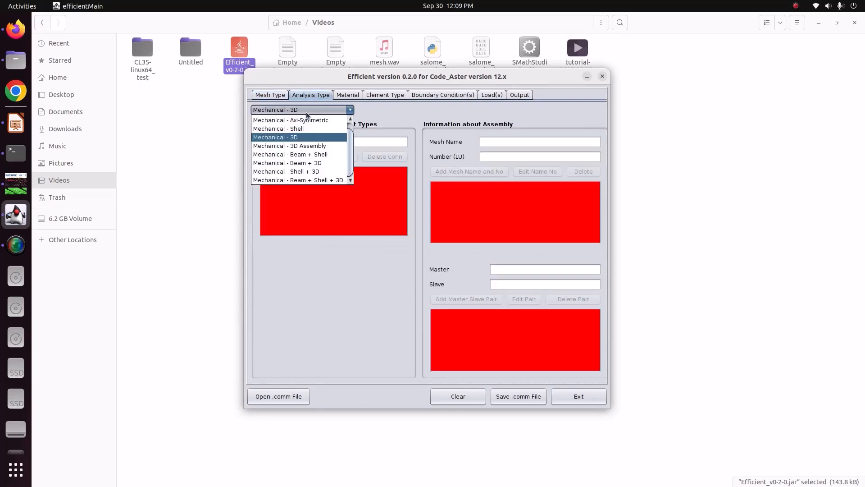
{"action": "left_click", "coordinate": [289, 138]}
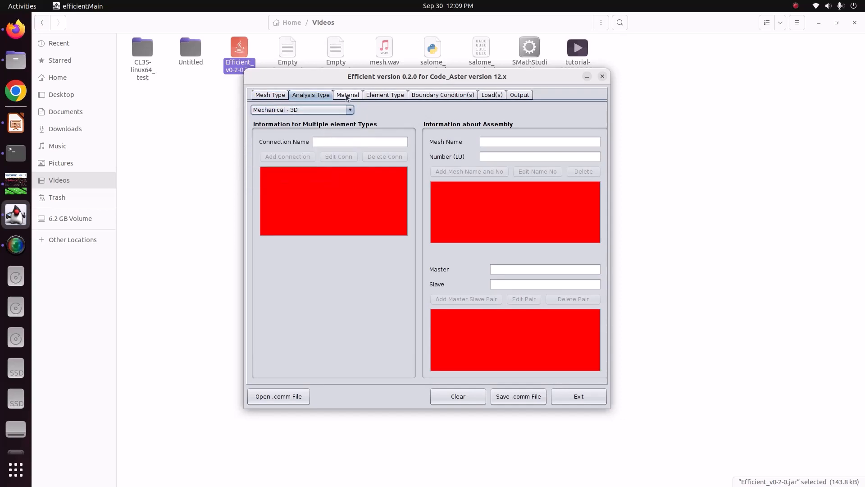
Add a material named CS with Young's modulus 210e9 and density 7860, assigned to All.
{"action": "left_click", "coordinate": [347, 96]}
{"action": "left_click", "coordinate": [340, 130]}
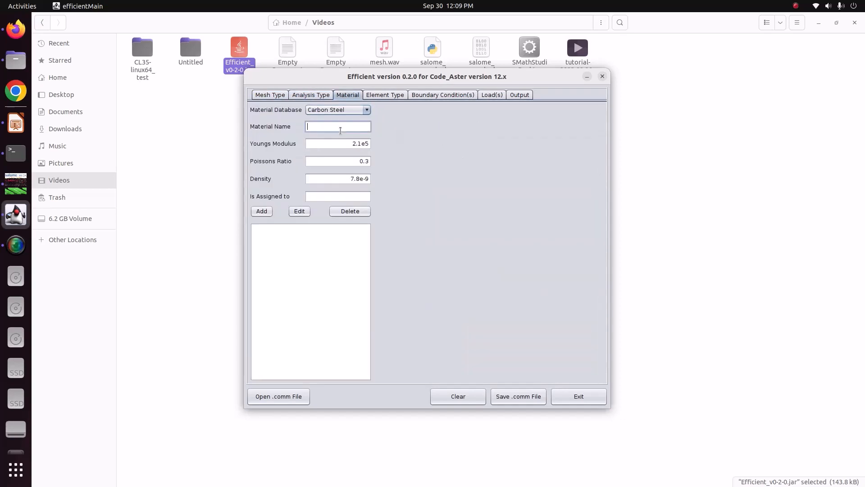
{"action": "type", "text": "CS"}
{"action": "left_click_drag", "start_coordinate": [341, 142], "coordinate": [388, 142]}
{"action": "type", "text": "21"}
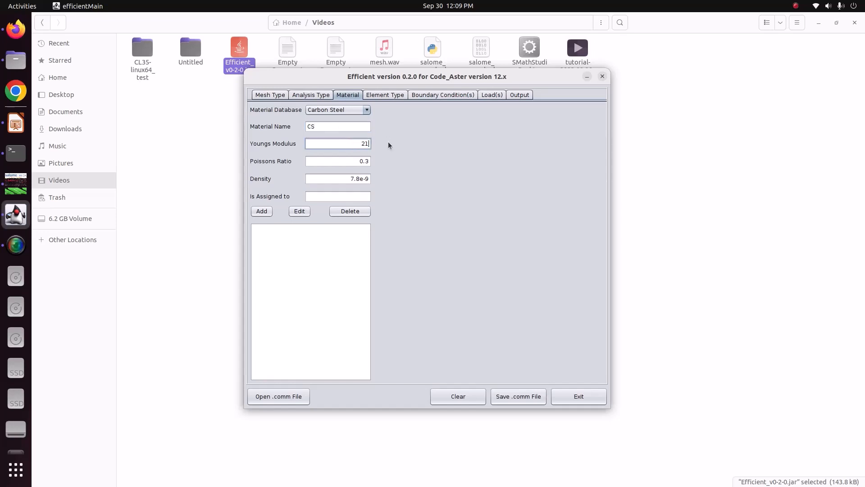
{"action": "type", "text": "0e9"}
{"action": "left_click_drag", "start_coordinate": [354, 162], "coordinate": [403, 177]}
{"action": "type", "text": "7860"}
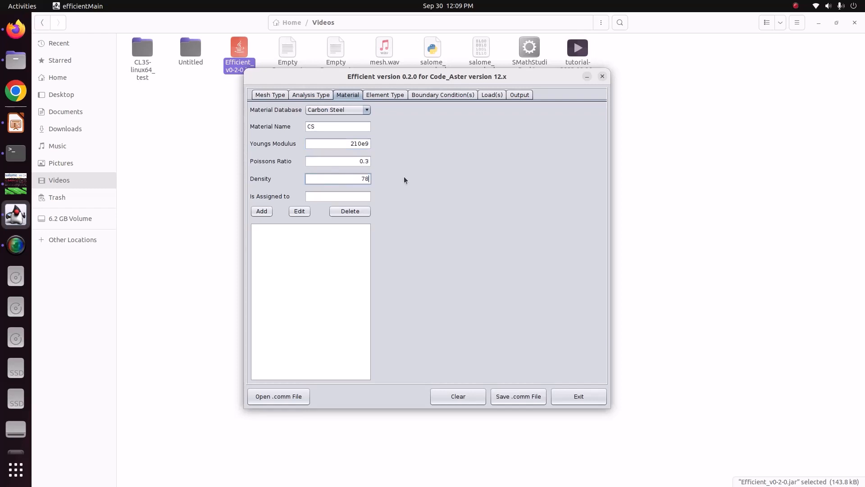
{"action": "left_click", "coordinate": [358, 195]}
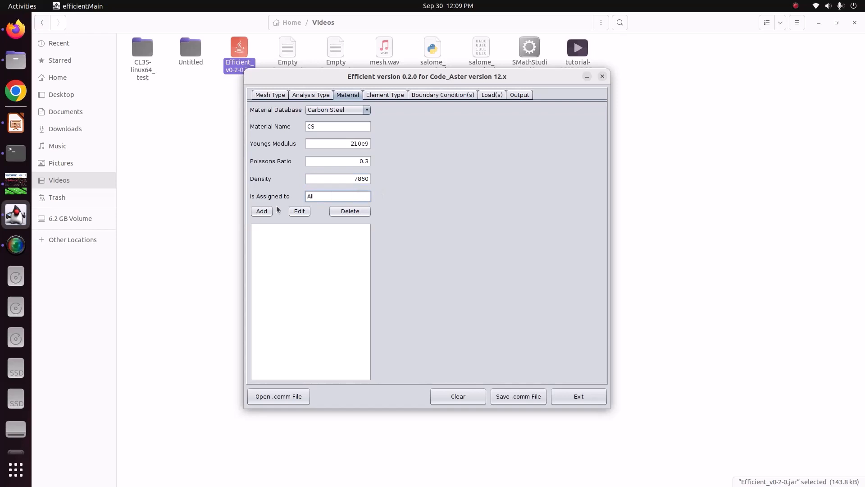
{"action": "type", "text": "All"}
{"action": "left_click", "coordinate": [261, 211]}
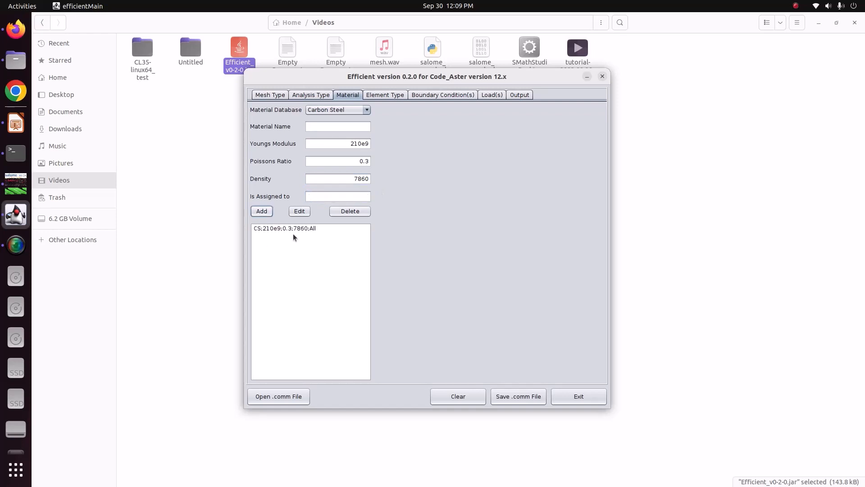
Open the boundary condition settings, check the mesh's face group name in salome_meca, and return to Efficient.
{"action": "left_click", "coordinate": [386, 97]}
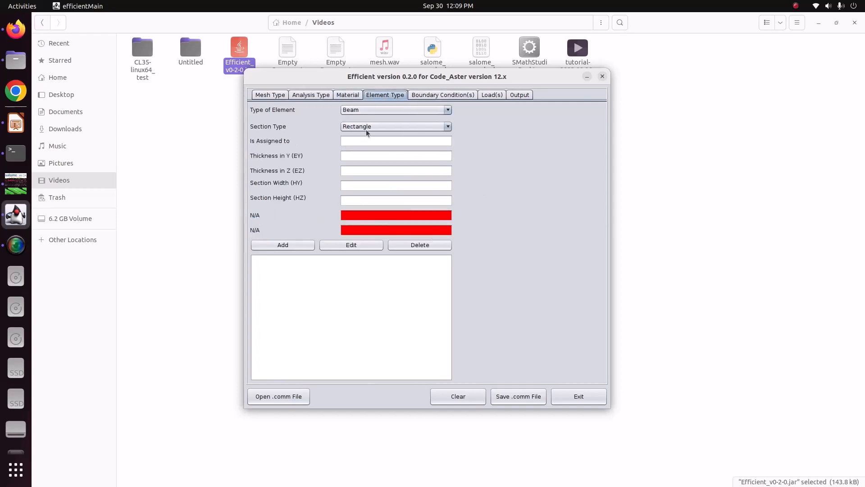
{"action": "left_click", "coordinate": [420, 97]}
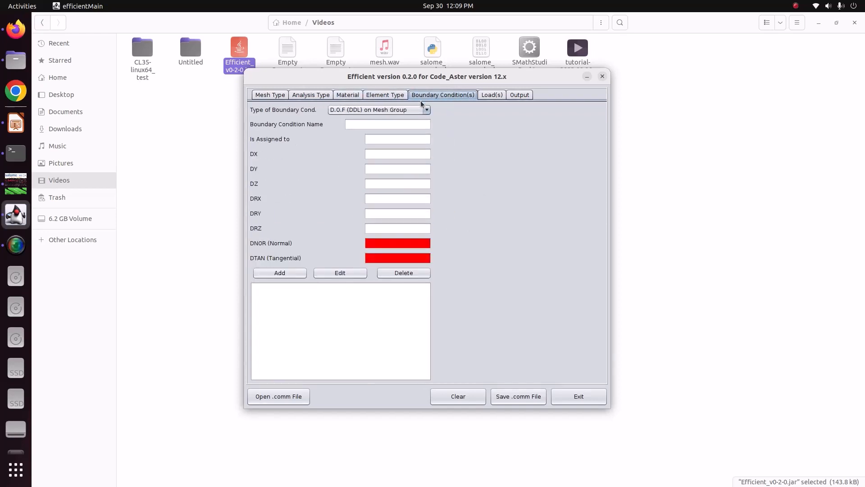
{"action": "left_click", "coordinate": [16, 183]}
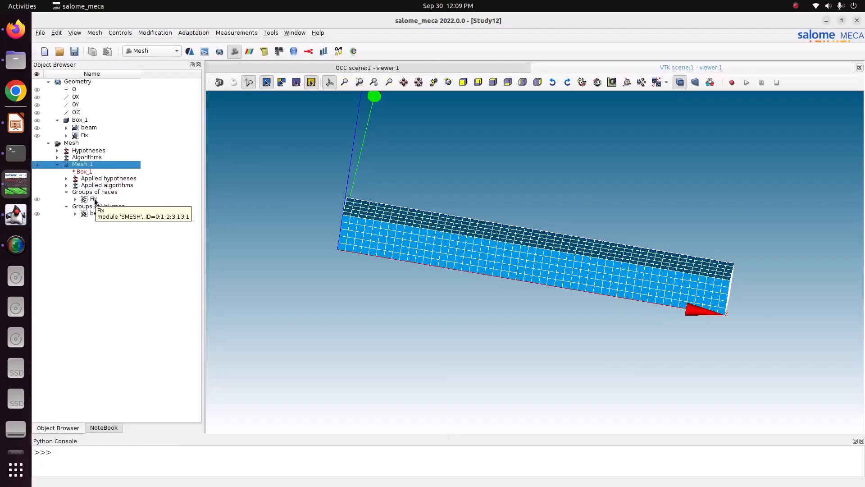
{"action": "left_click", "coordinate": [16, 214]}
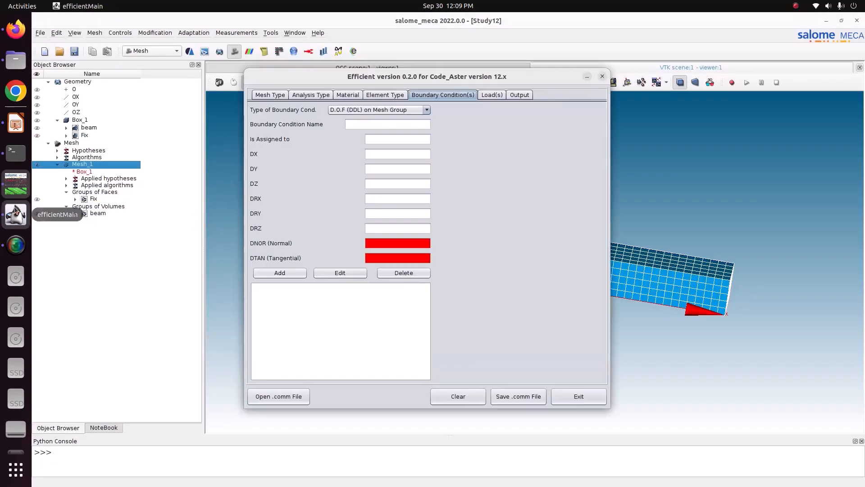
Add an Imposed on Face (FACE_IMPO) boundary condition named Fixed on group Fix, with DX, DY and DZ set to 0.
{"action": "left_click", "coordinate": [369, 111]}
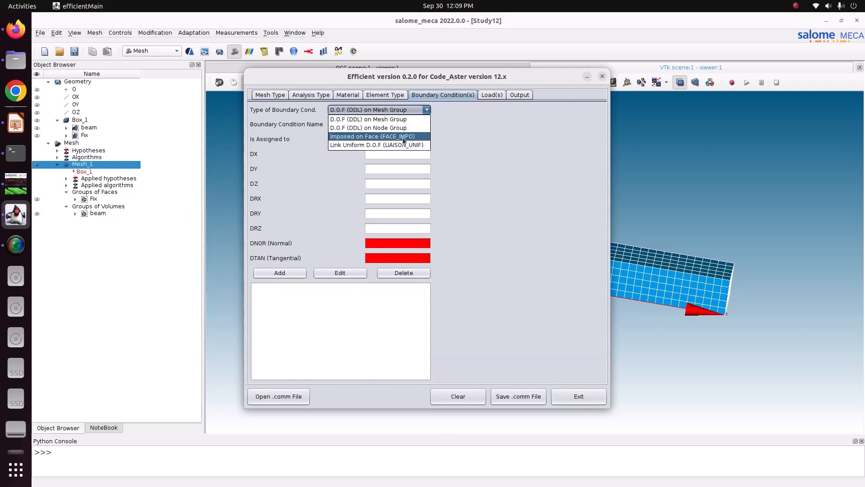
{"action": "left_click", "coordinate": [358, 138]}
{"action": "left_click", "coordinate": [377, 121]}
{"action": "type", "text": "Fixed"}
{"action": "left_click", "coordinate": [400, 140]}
{"action": "type", "text": "Fix"}
{"action": "left_click", "coordinate": [400, 153]}
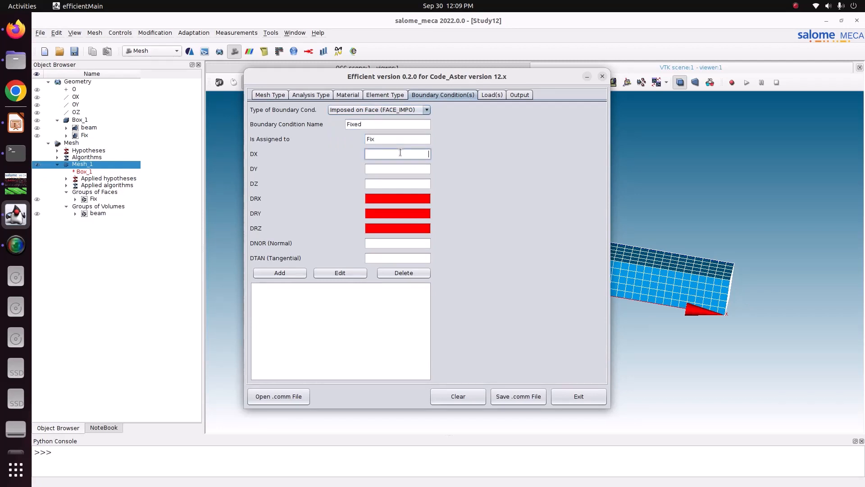
{"action": "key", "text": "Tab"}
{"action": "type", "text": "0"}
{"action": "key", "text": "Tab"}
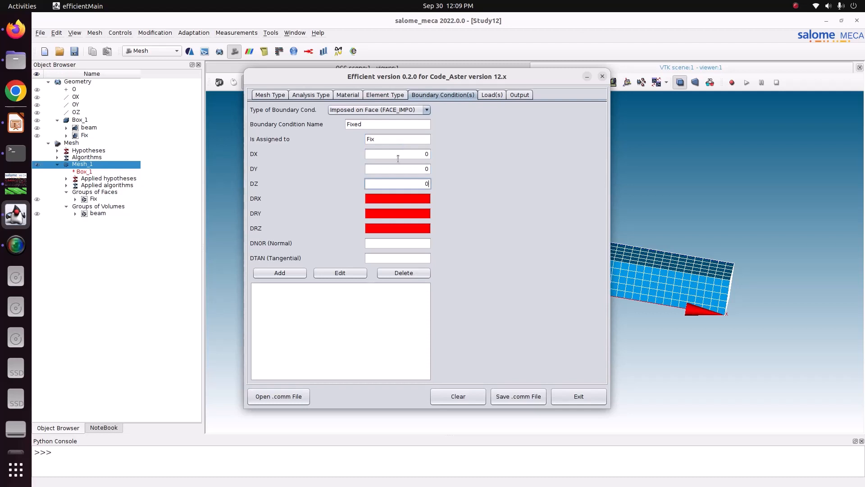
{"action": "left_click", "coordinate": [293, 273]}
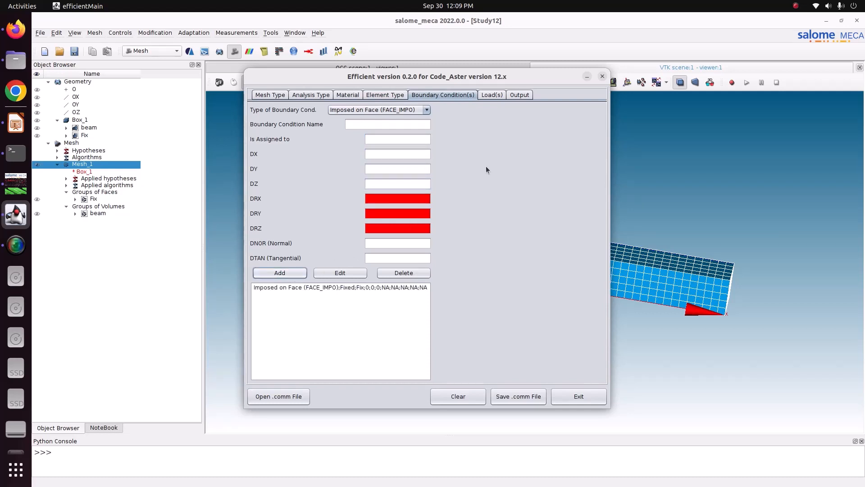
Start defining a load named Gravity with load type Gravity, assigned to All.
{"action": "left_click", "coordinate": [487, 95]}
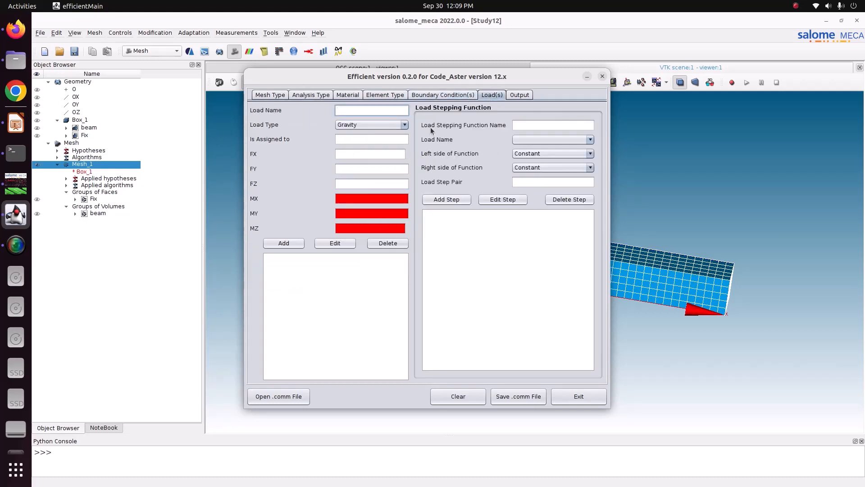
{"action": "left_click", "coordinate": [404, 127]}
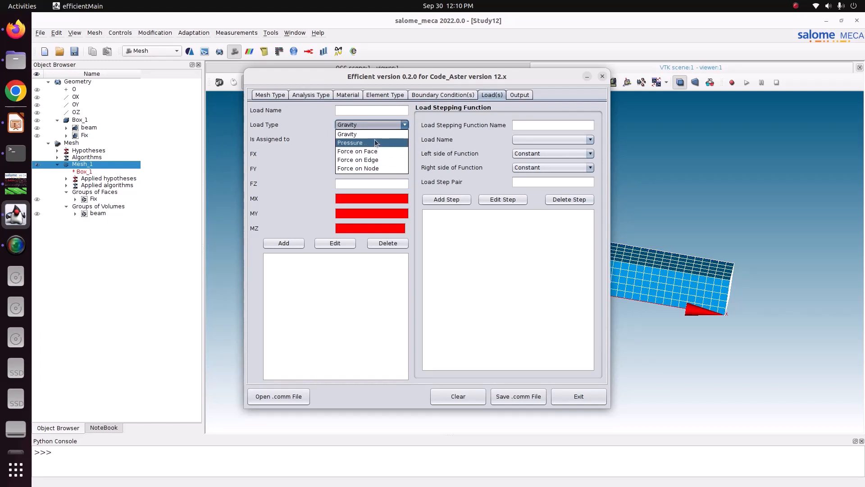
{"action": "left_click", "coordinate": [349, 135]}
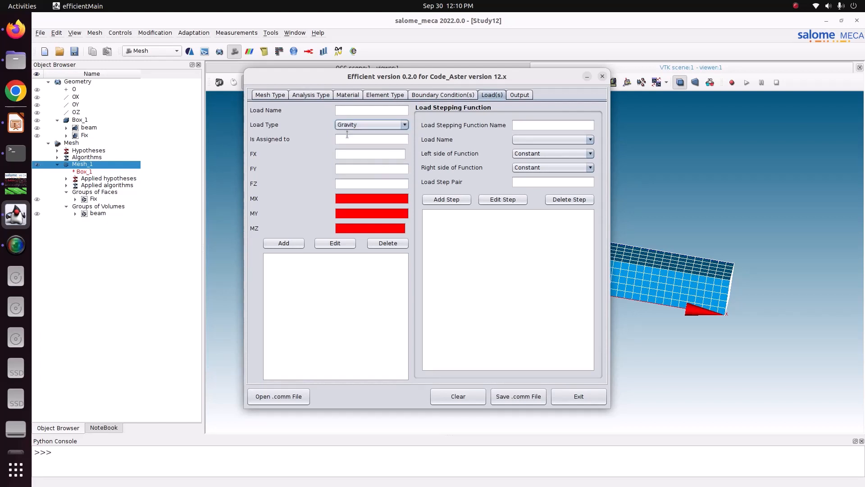
{"action": "left_click", "coordinate": [353, 110]}
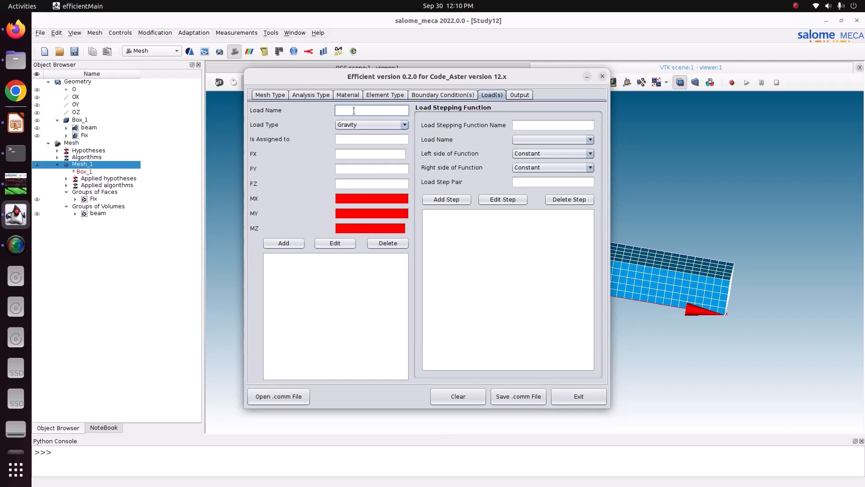
{"action": "key", "text": "BackSpace"}
{"action": "key", "text": "BackSpace"}
{"action": "key", "text": "BackSpace"}
{"action": "type", "text": "Gravity"}
{"action": "left_click", "coordinate": [354, 138]}
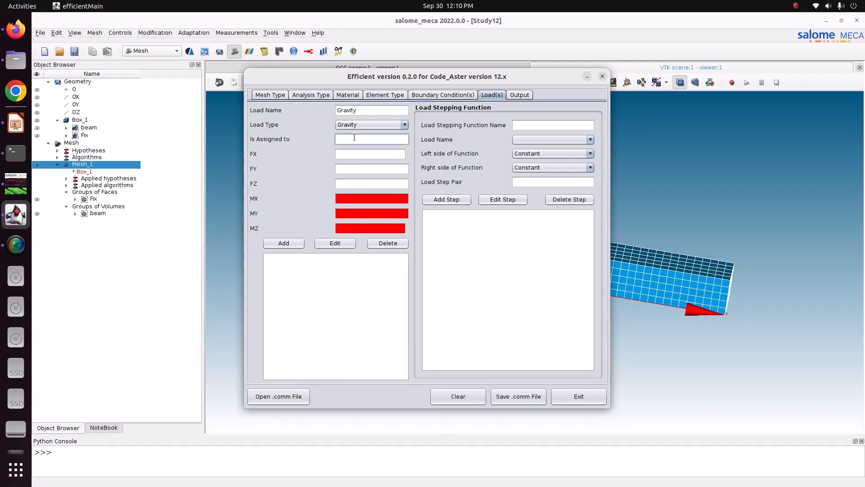
{"action": "left_click", "coordinate": [356, 154]}
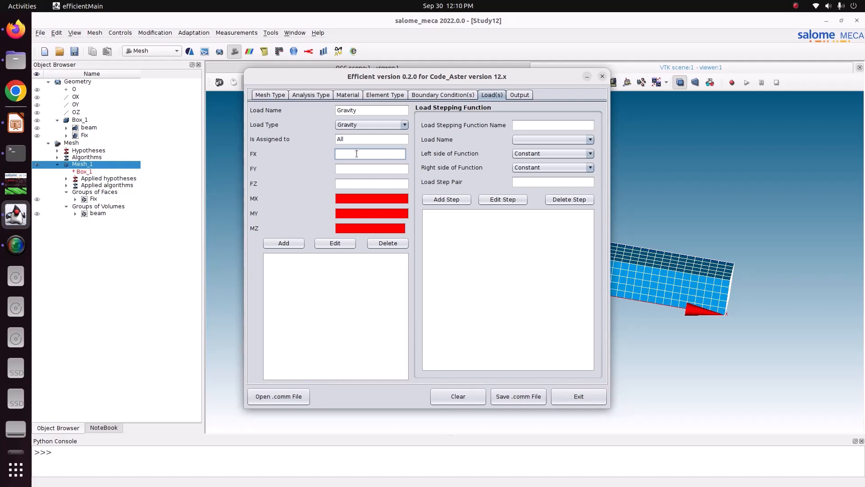
Switch to salome_meca and examine the beam mesh's orientation against the coordinate axes to find the vertical direction.
{"action": "left_click_drag", "start_coordinate": [416, 79], "coordinate": [229, 87]}
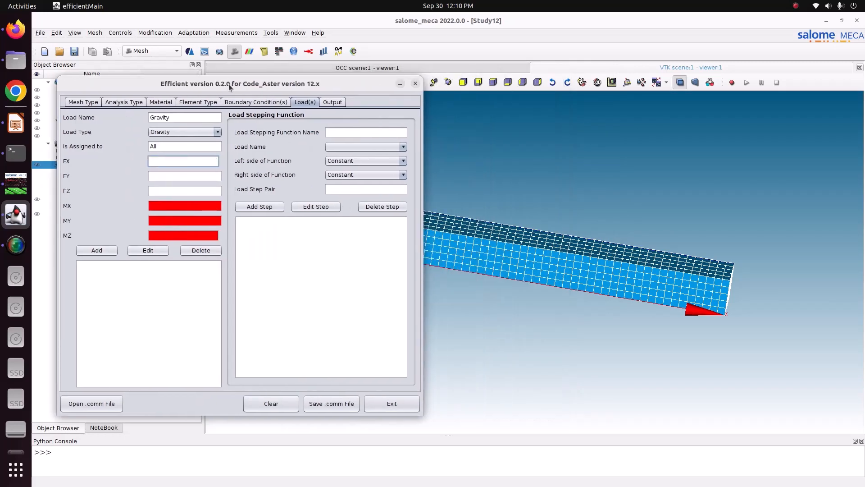
{"action": "left_click_drag", "start_coordinate": [252, 88], "coordinate": [251, 81]}
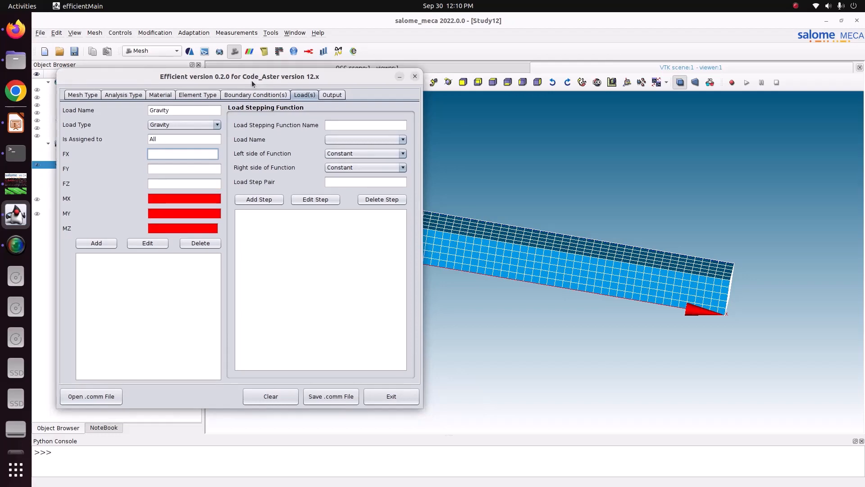
{"action": "left_click", "coordinate": [400, 77]}
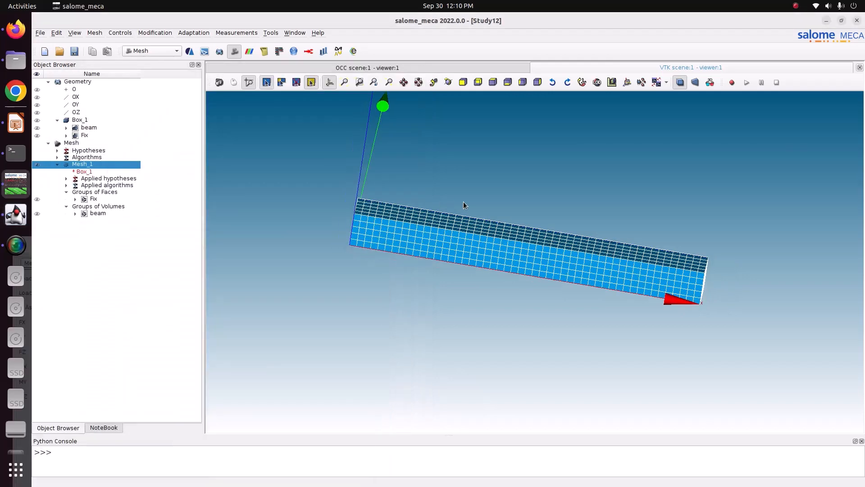
{"action": "left_click", "coordinate": [448, 82]}
{"action": "left_click_drag", "start_coordinate": [453, 148], "coordinate": [483, 251]}
{"action": "scroll", "coordinate": [483, 252], "scroll_direction": "down", "scroll_amount": 5}
{"action": "scroll", "coordinate": [483, 252], "scroll_direction": "down", "scroll_amount": 2}
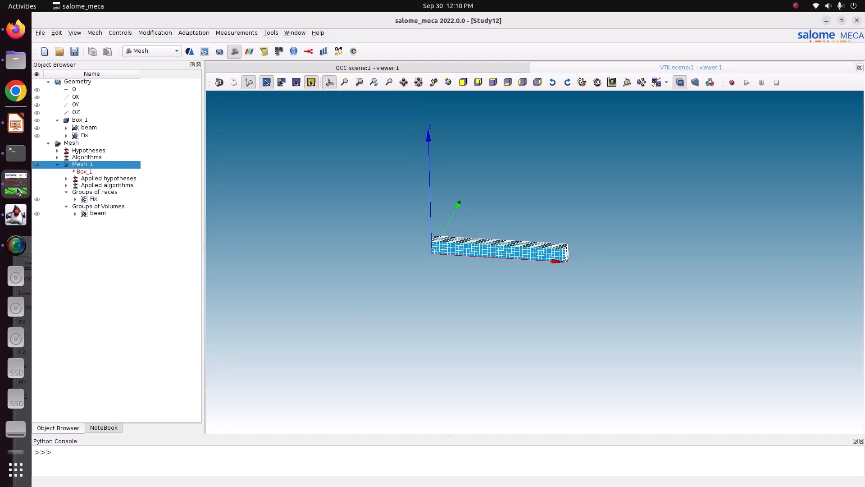
Return to Efficient, set the gravity load's FZ to -9.81 and add the load.
{"action": "left_click", "coordinate": [16, 214]}
{"action": "left_click_drag", "start_coordinate": [281, 353], "coordinate": [458, 120]}
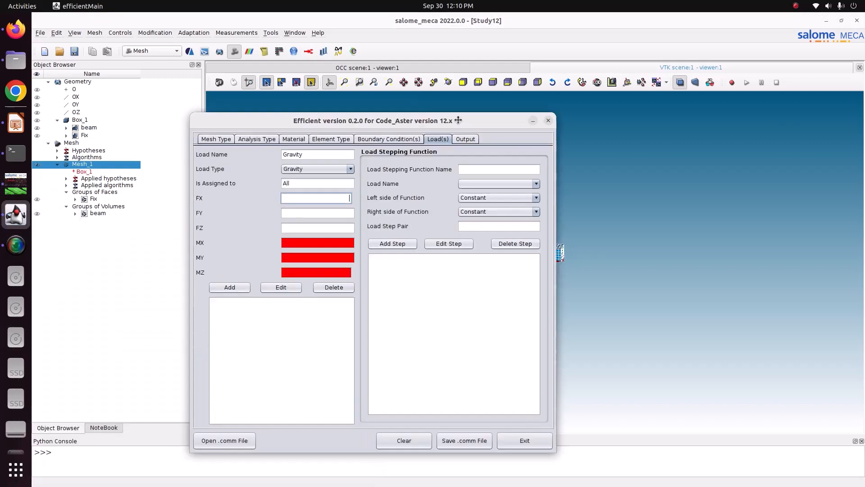
{"action": "left_click", "coordinate": [340, 229]}
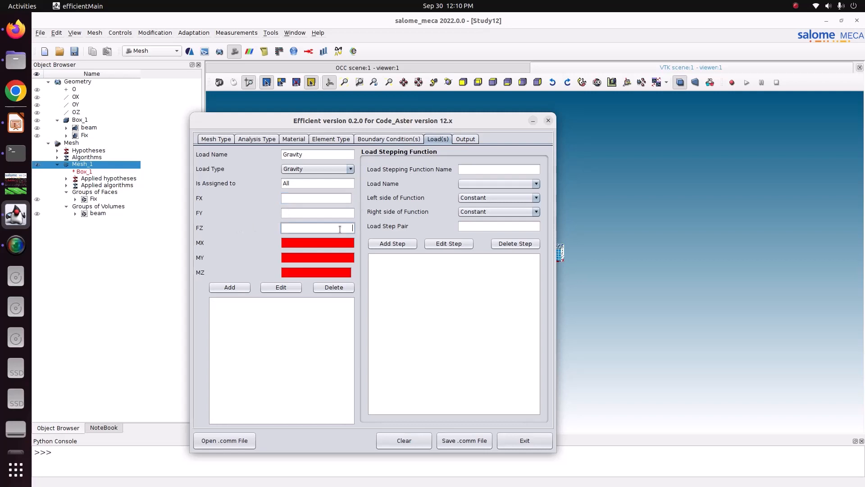
{"action": "type", "text": "-9.81"}
{"action": "left_click", "coordinate": [231, 288]}
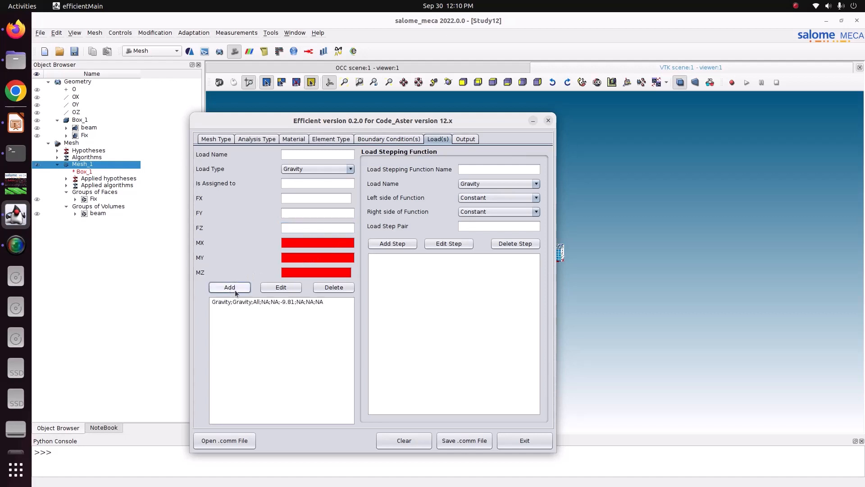
Select all available result options for the MED file output.
{"action": "left_click", "coordinate": [464, 139]}
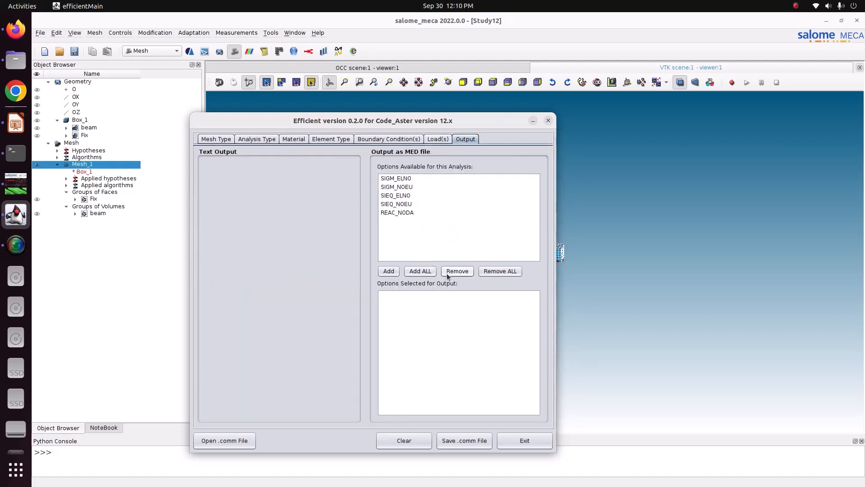
{"action": "left_click", "coordinate": [420, 271]}
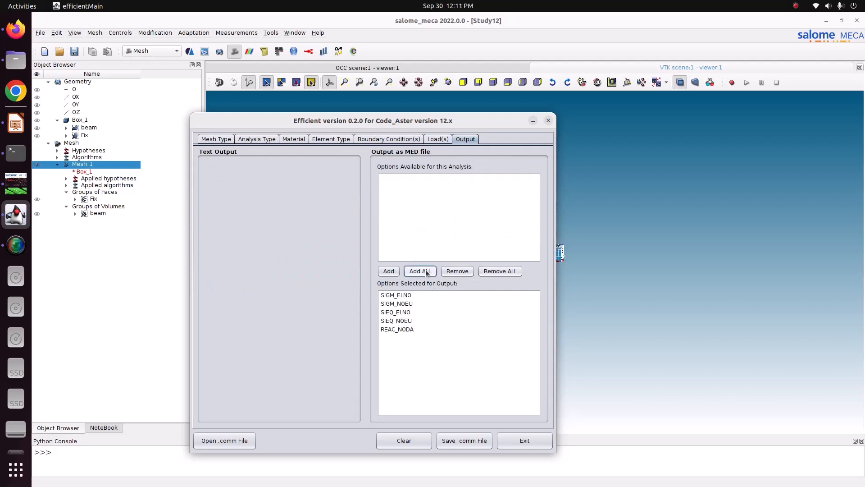
Save the command file as static.comm in Pictures/CODE_ASTER/15_Gravity_load/1_beam_gravity and exit Efficient.
{"action": "left_click", "coordinate": [472, 448]}
{"action": "left_click", "coordinate": [328, 301]}
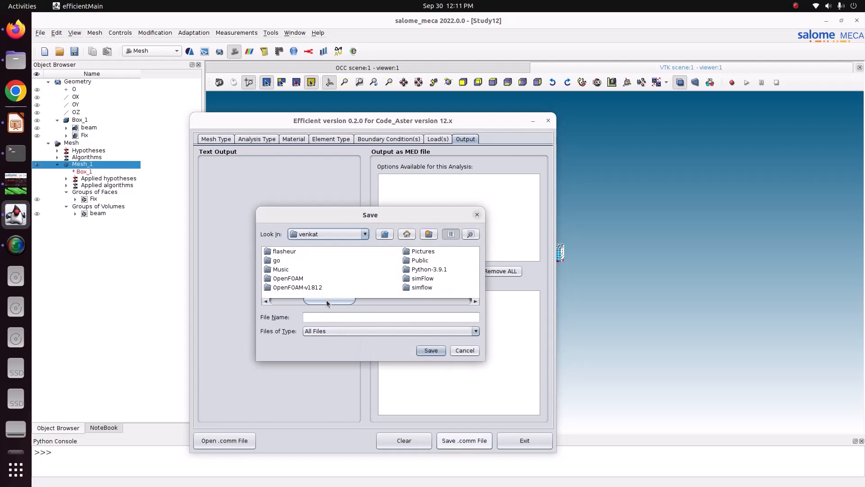
{"action": "double_click", "coordinate": [413, 252]}
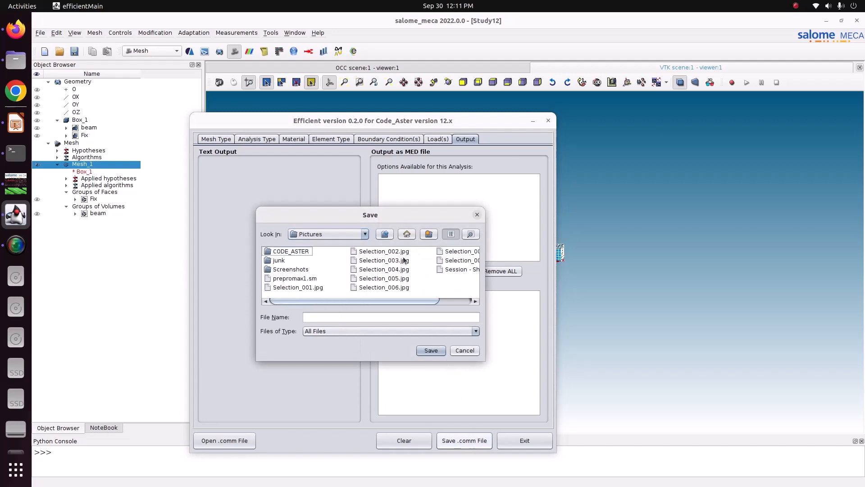
{"action": "double_click", "coordinate": [301, 255]}
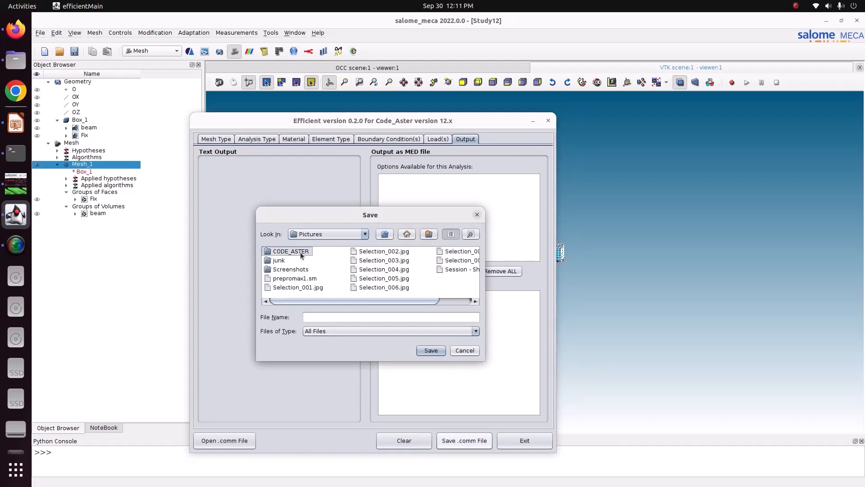
{"action": "double_click", "coordinate": [301, 255]}
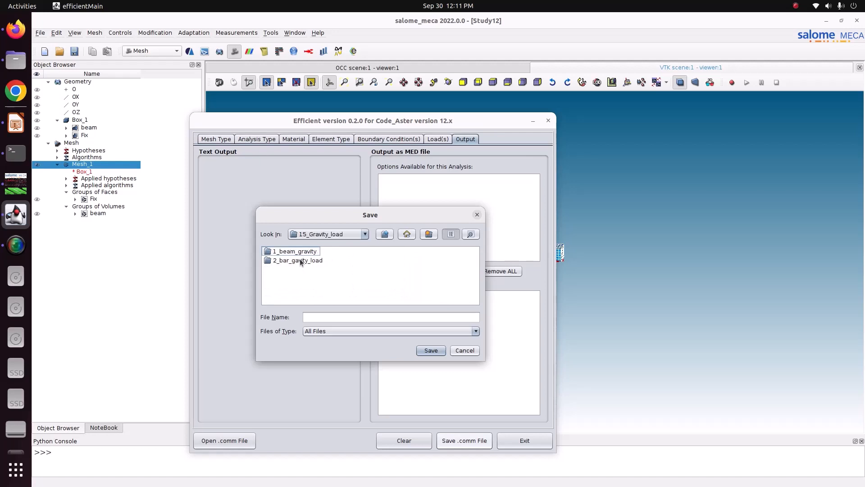
{"action": "double_click", "coordinate": [297, 252]}
{"action": "left_click", "coordinate": [328, 317]}
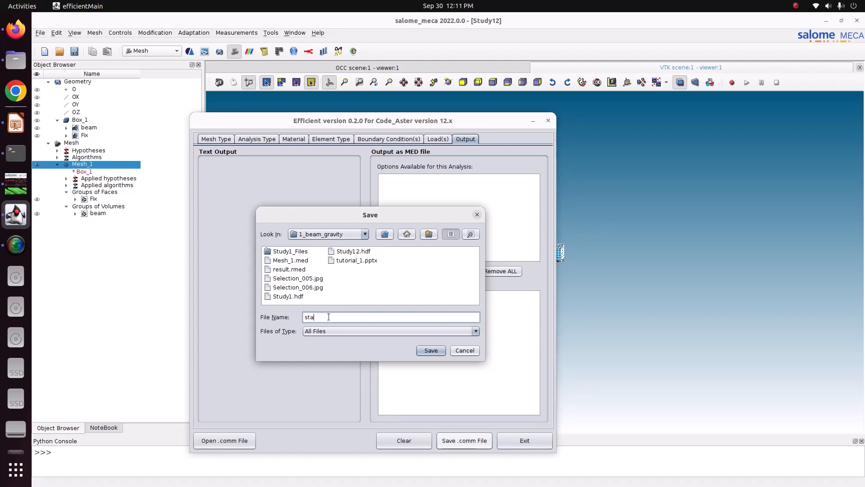
{"action": "type", "text": "static.comm"}
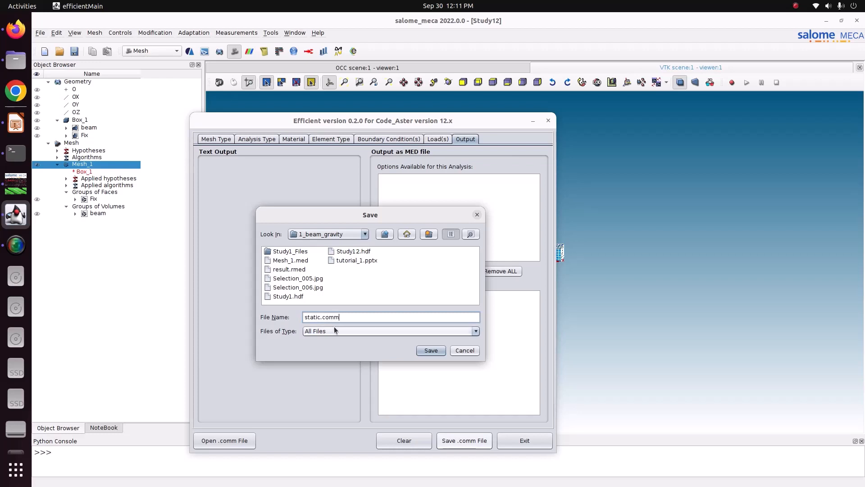
{"action": "left_click", "coordinate": [433, 351]}
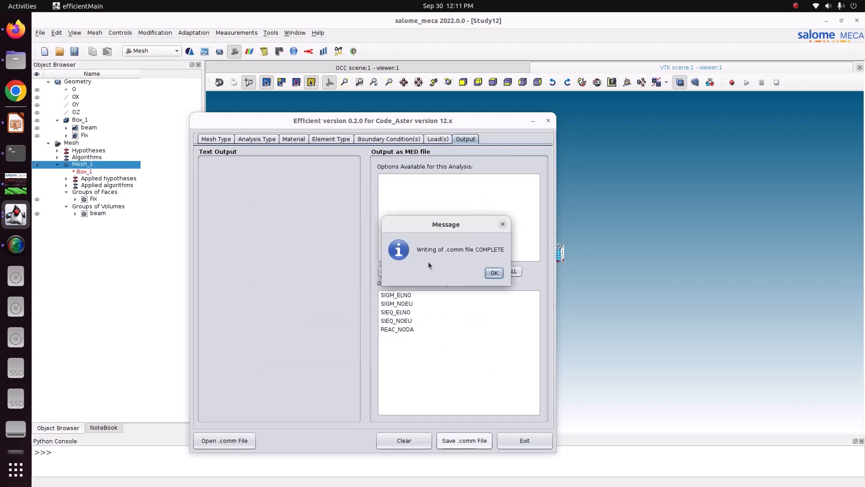
{"action": "left_click", "coordinate": [494, 273]}
{"action": "left_click", "coordinate": [530, 442]}
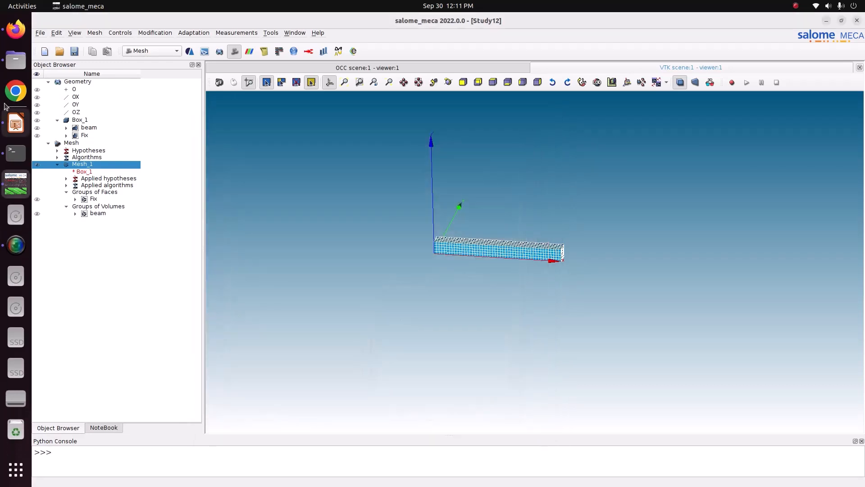
Switch to the Files manager and open the folder Pictures/CODE_ASTER/15_Gravity_load/1_beam_gravity.
{"action": "left_click", "coordinate": [16, 60]}
{"action": "left_click", "coordinate": [63, 162]}
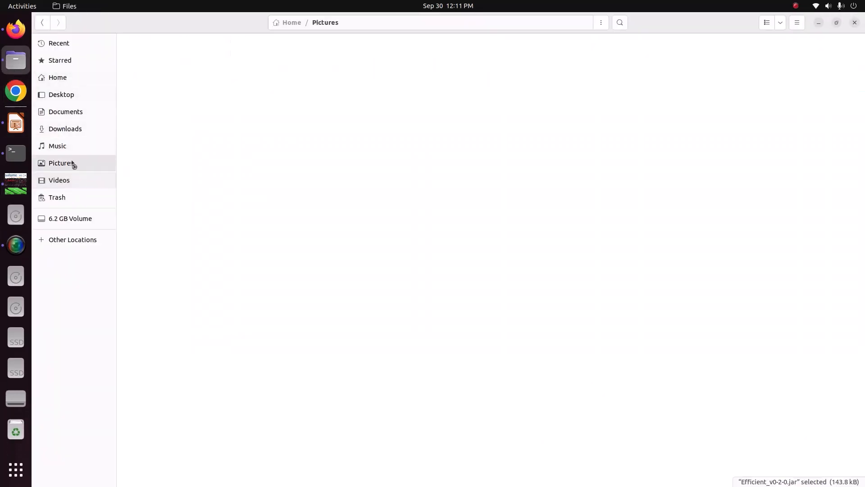
{"action": "double_click", "coordinate": [145, 69]}
{"action": "double_click", "coordinate": [151, 66]}
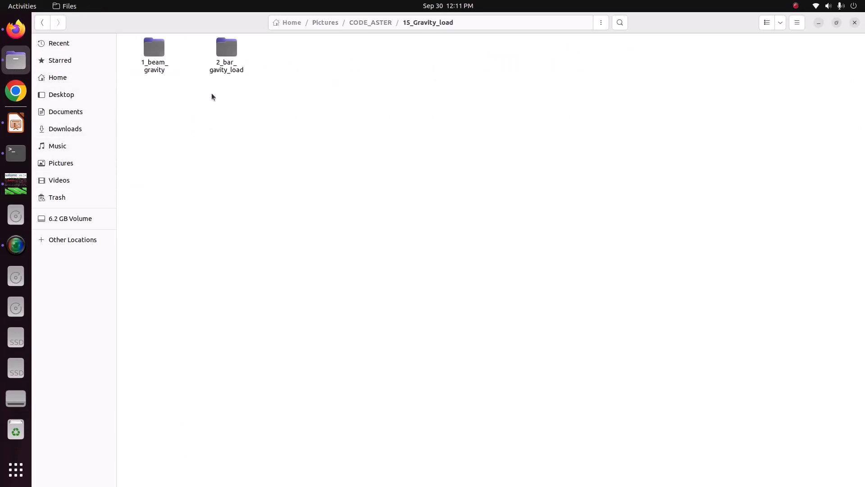
{"action": "double_click", "coordinate": [159, 67]}
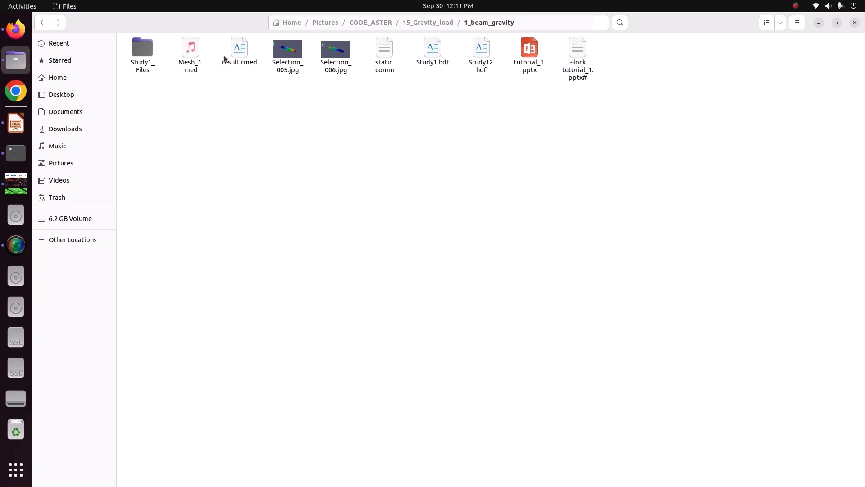
Create a new folder named jj inside 1_beam_gravity.
{"action": "right_click", "coordinate": [192, 113]}
{"action": "left_click", "coordinate": [203, 120]}
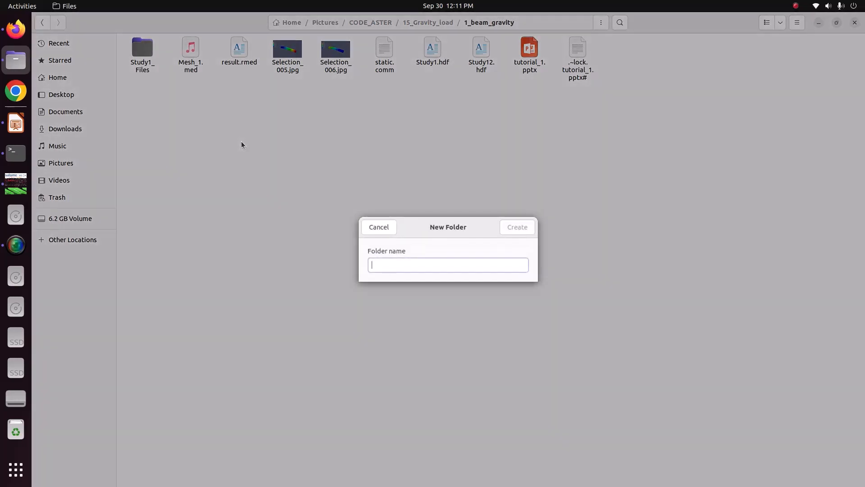
{"action": "type", "text": "jj"}
{"action": "key", "text": "Return"}
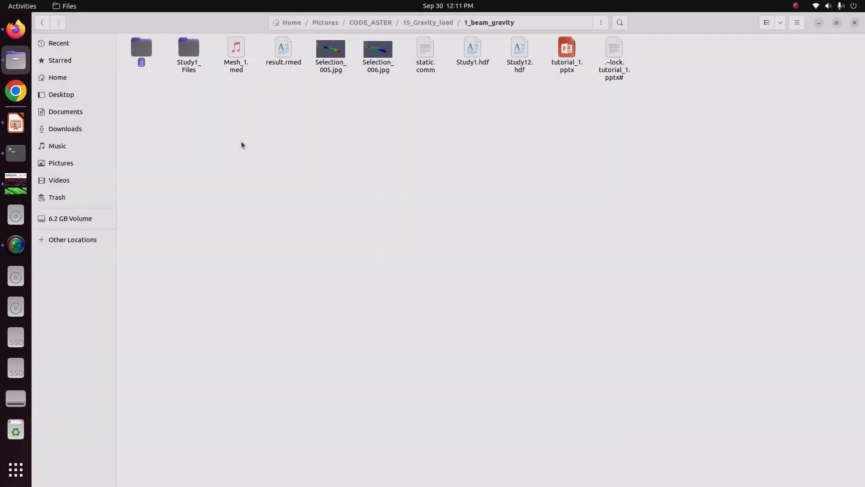
Move Study1_Files, Mesh_1.med, result.rmed, Selection_005.jpg, Selection_006.jpg, static.comm and Study1.hdf into the jj folder.
{"action": "left_click_drag", "start_coordinate": [188, 80], "coordinate": [528, 67]}
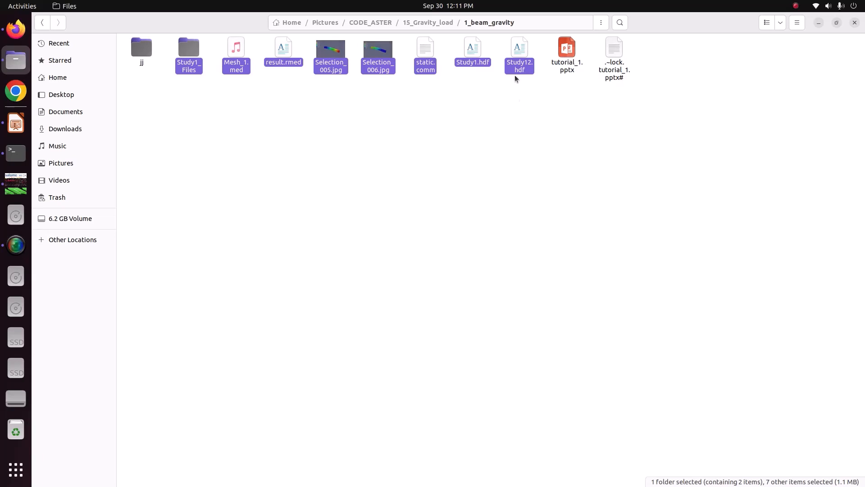
{"action": "left_click_drag", "start_coordinate": [524, 68], "coordinate": [507, 90]}
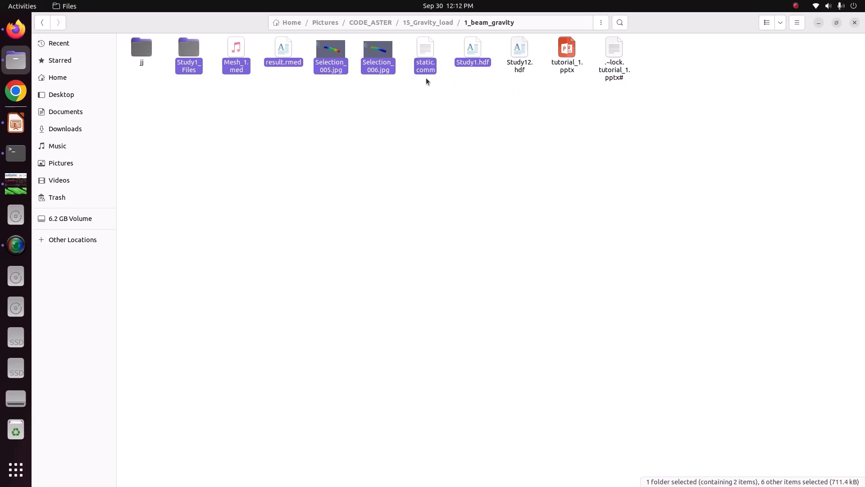
{"action": "double_click", "coordinate": [149, 52]}
{"action": "key", "text": "ctrl+v"}
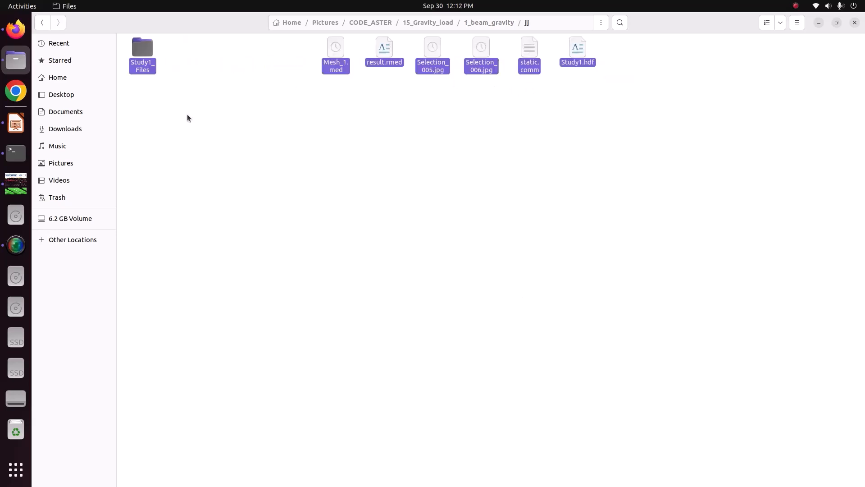
{"action": "left_click", "coordinate": [301, 138]}
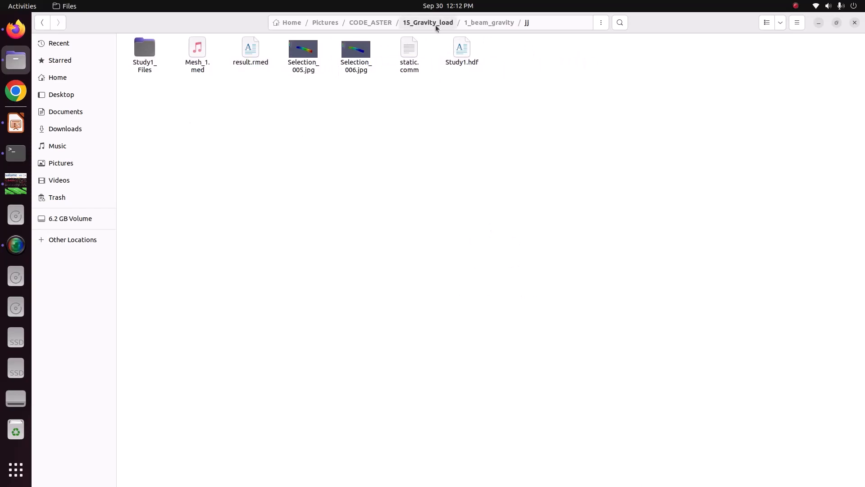
Move Mesh_1.med out of the jj folder back into the 1_beam_gravity folder.
{"action": "left_click", "coordinate": [468, 25]}
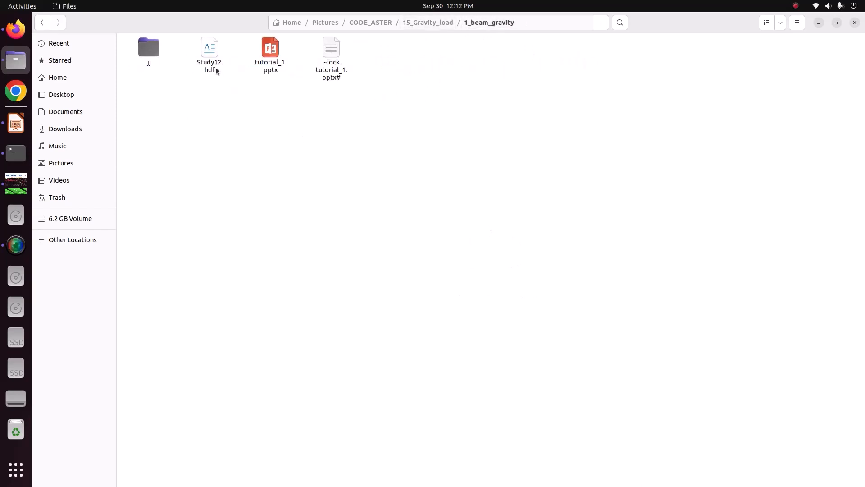
{"action": "double_click", "coordinate": [149, 50]}
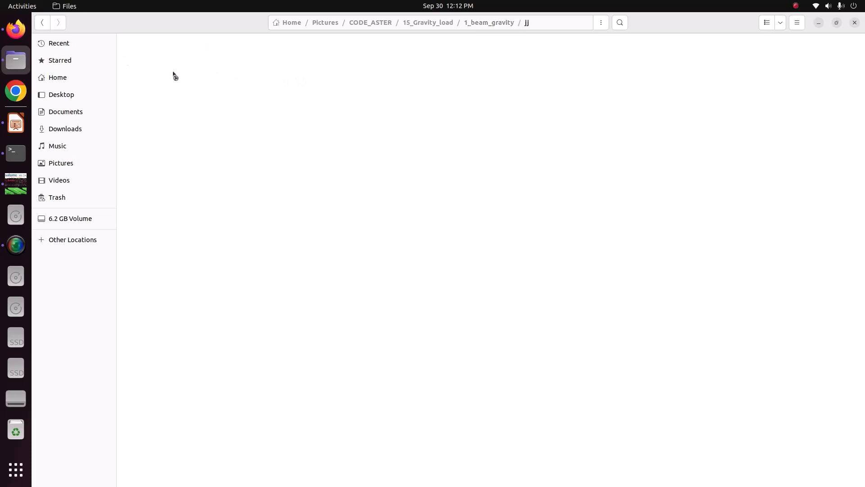
{"action": "left_click", "coordinate": [205, 60]}
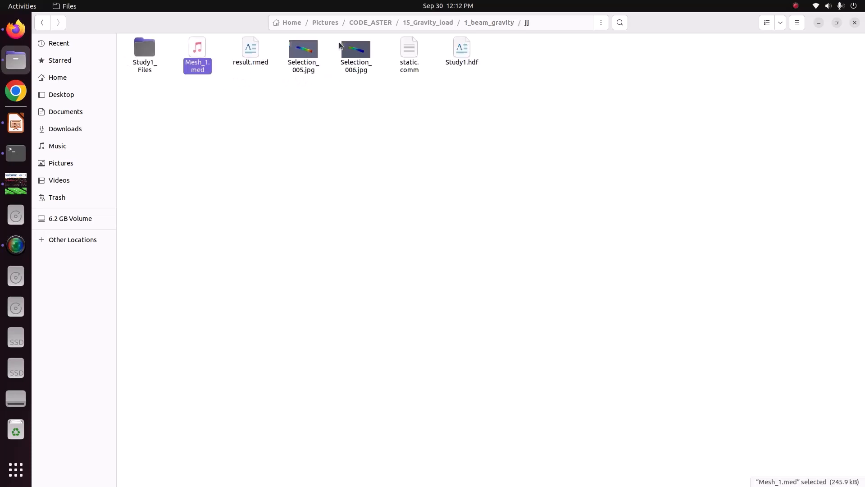
{"action": "left_click", "coordinate": [428, 22]}
{"action": "double_click", "coordinate": [150, 63]}
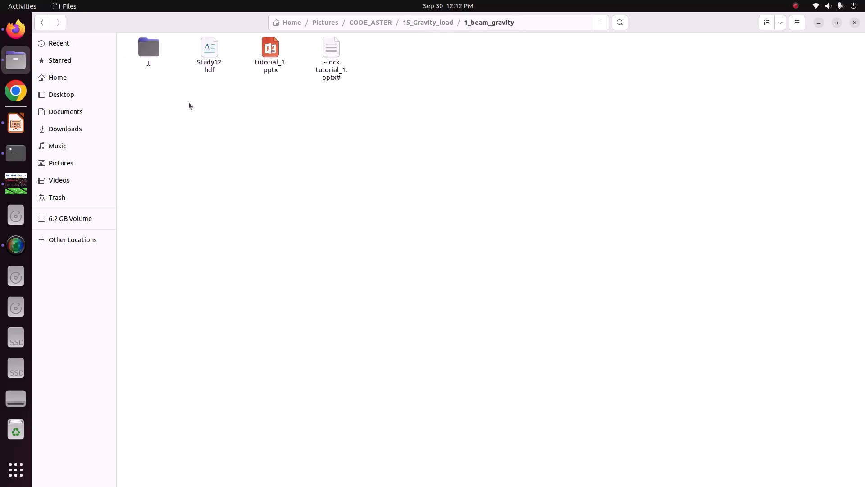
{"action": "key", "text": "ctrl+v"}
{"action": "left_click", "coordinate": [235, 126]}
{"action": "left_click", "coordinate": [207, 69]}
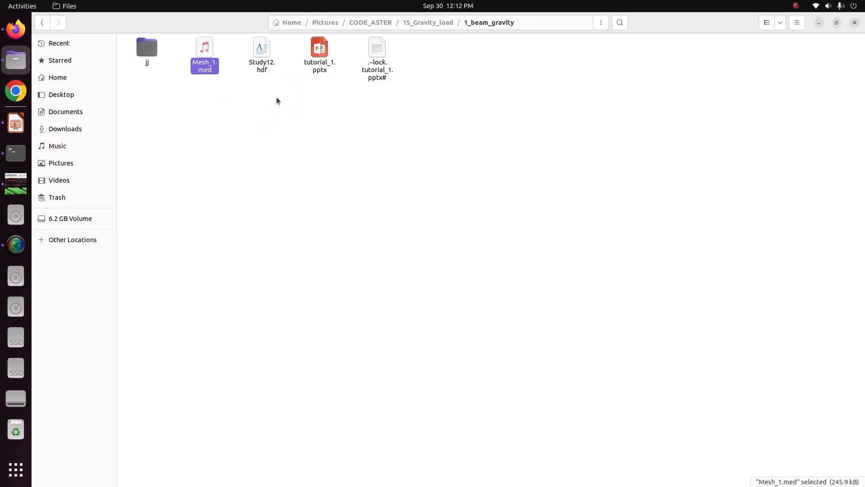
Move static.comm out of the jj folder back into the 1_beam_gravity folder.
{"action": "double_click", "coordinate": [158, 57]}
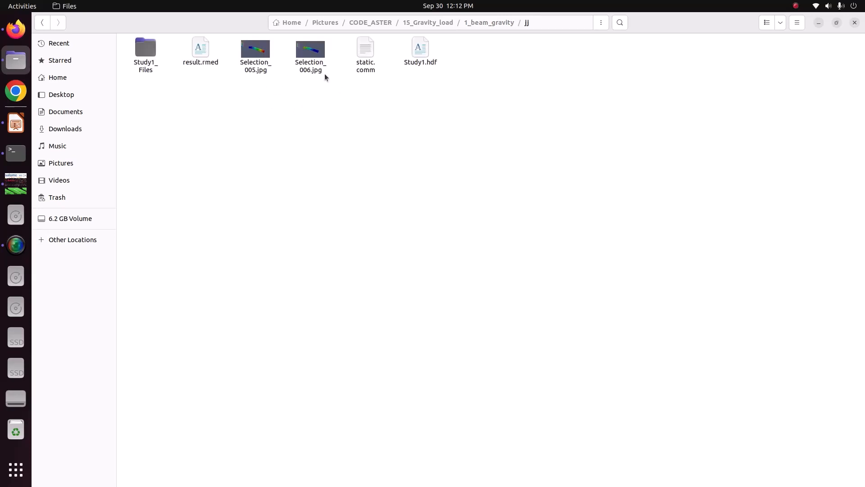
{"action": "left_click", "coordinate": [359, 63]}
{"action": "key", "text": "alt+Left"}
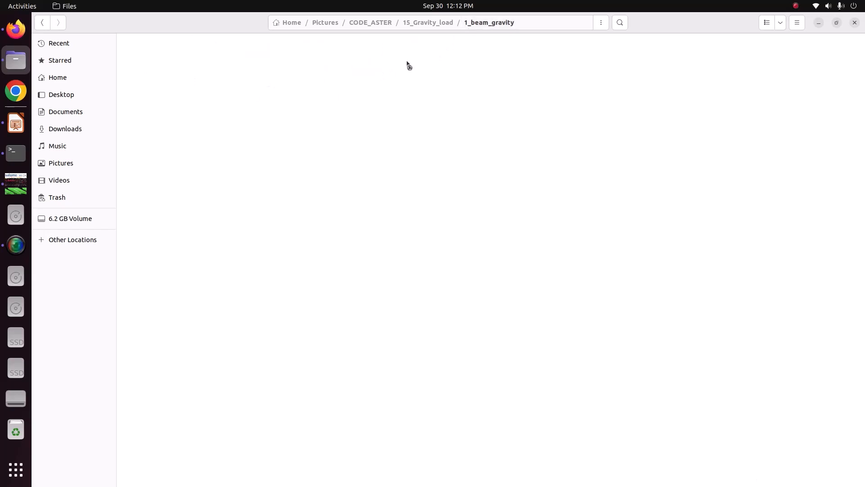
{"action": "key", "text": "ctrl+v"}
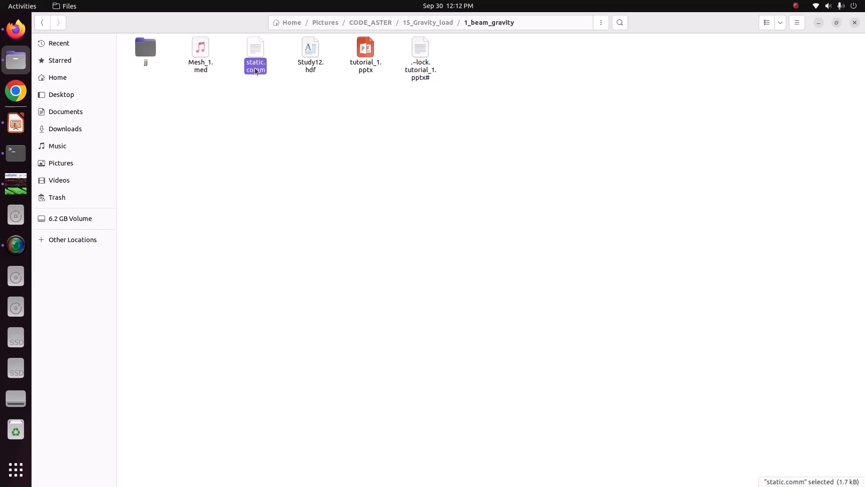
Switch to salome_meca and launch the code_aster run manager astk.
{"action": "left_click", "coordinate": [16, 184]}
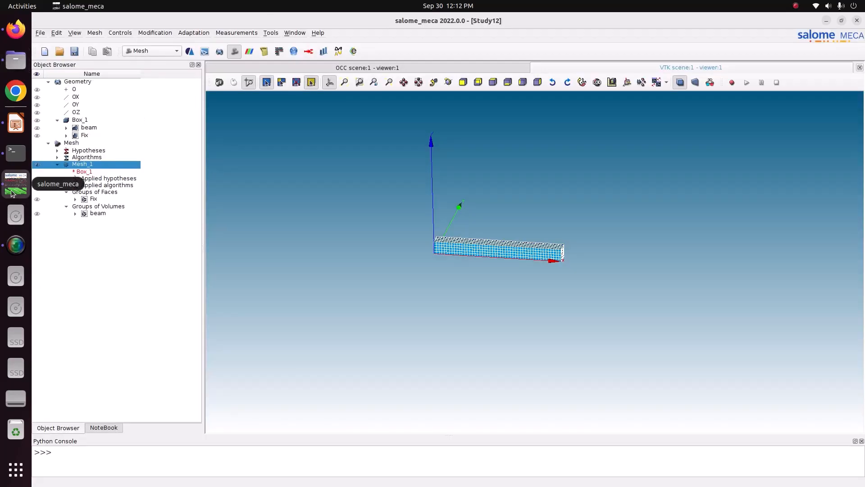
{"action": "left_click", "coordinate": [271, 33]}
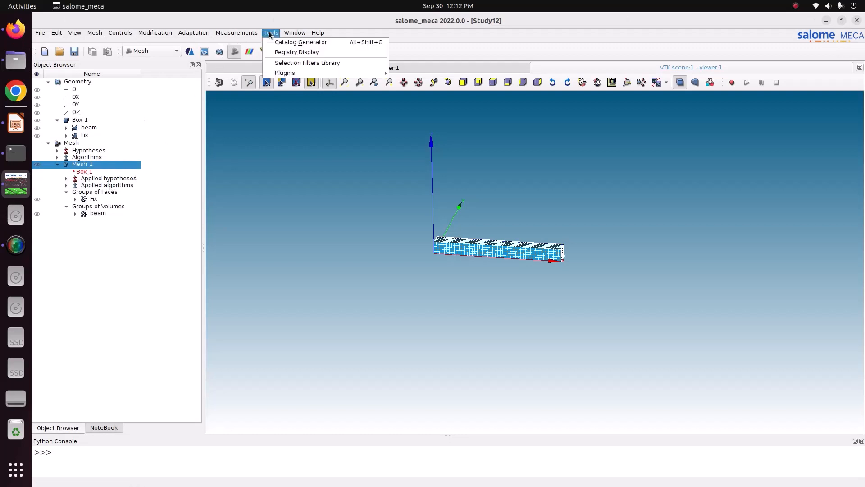
{"action": "mouse_move", "coordinate": [285, 73]}
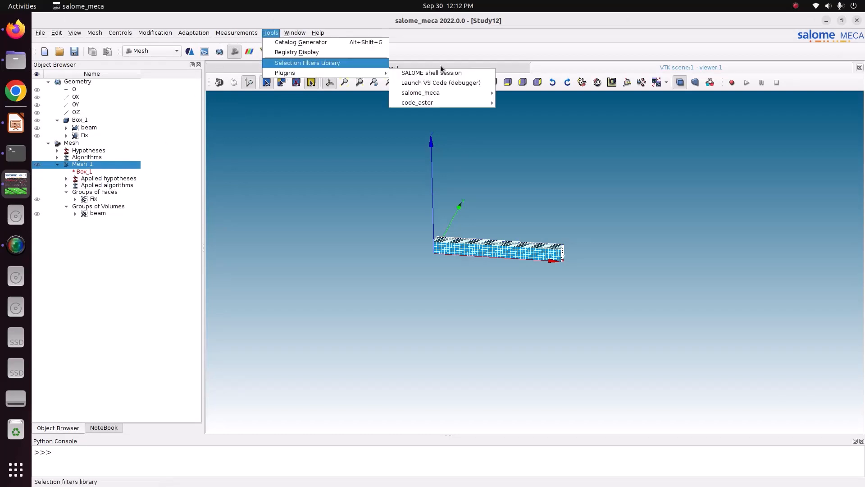
{"action": "mouse_move", "coordinate": [439, 103]}
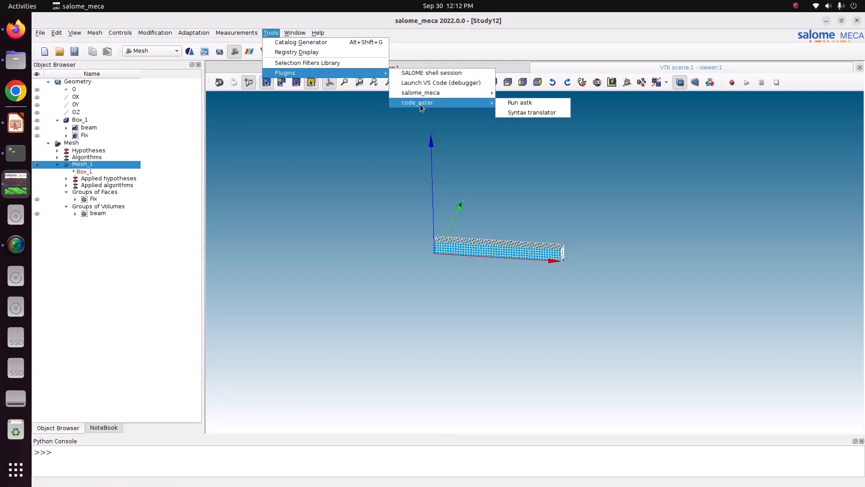
{"action": "left_click", "coordinate": [526, 105]}
Move the ASJOB and ASTK windows apart so that the ASTK study form is unobstructed.
{"action": "left_click", "coordinate": [433, 286]}
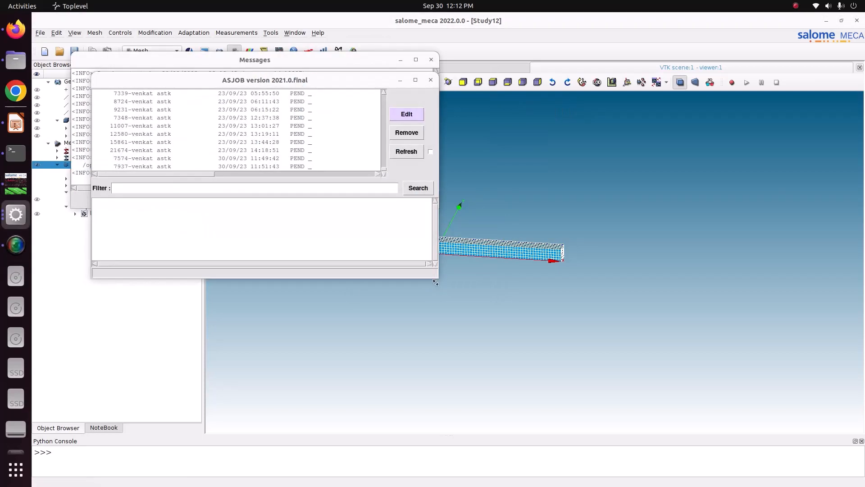
{"action": "left_click_drag", "start_coordinate": [258, 80], "coordinate": [571, 97]}
{"action": "left_click_drag", "start_coordinate": [273, 63], "coordinate": [229, 81]}
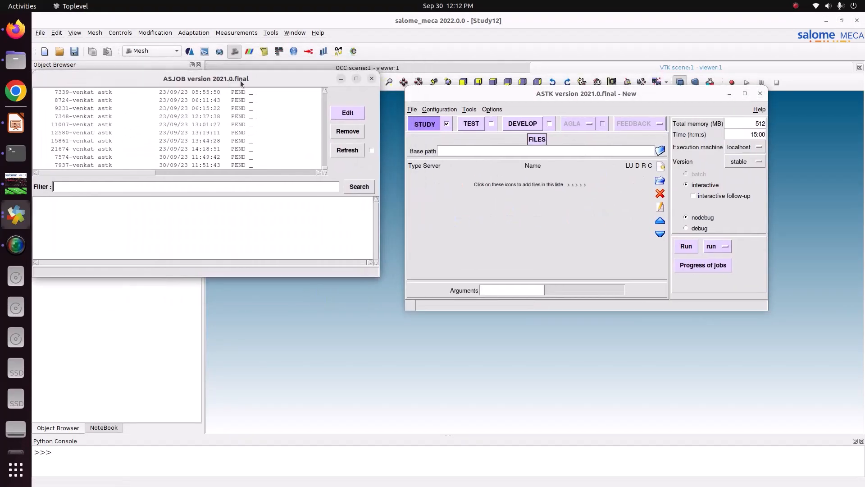
{"action": "left_click_drag", "start_coordinate": [555, 96], "coordinate": [489, 100]}
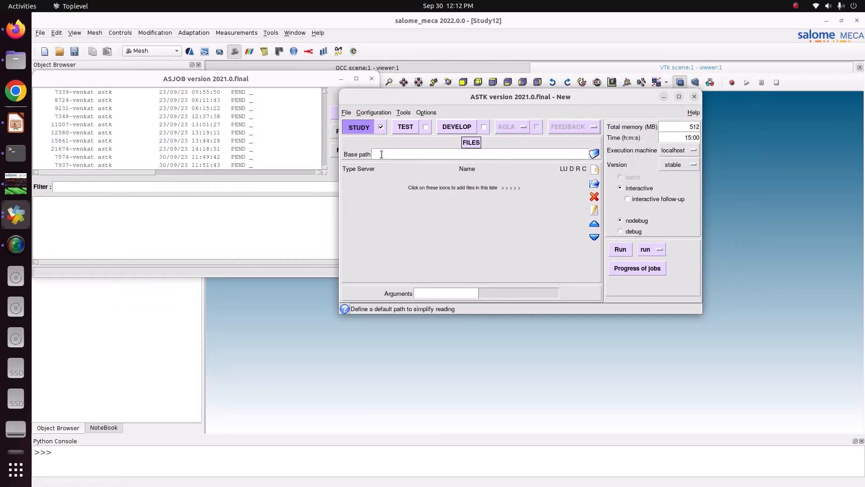
Set the ASTK study's base path to the folder Pictures/CODE_ASTER/15_Gravity_load/1_beam_gravity.
{"action": "left_click", "coordinate": [595, 154]}
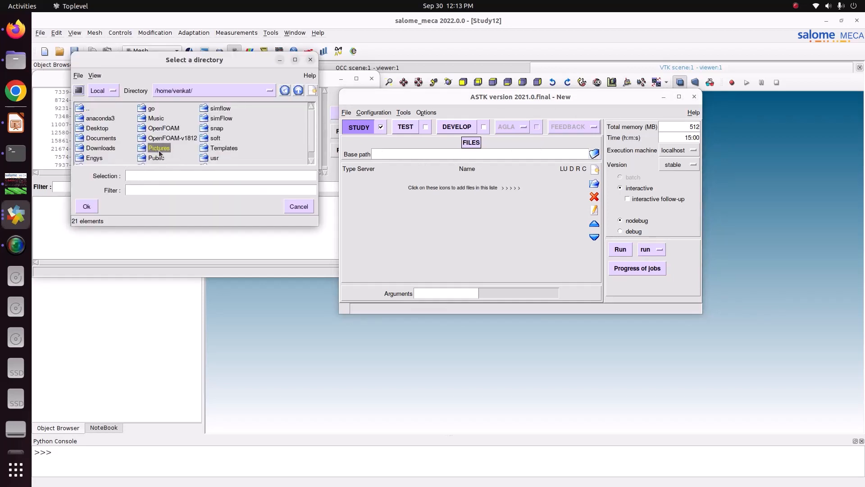
{"action": "double_click", "coordinate": [160, 149]}
{"action": "left_click", "coordinate": [194, 189]}
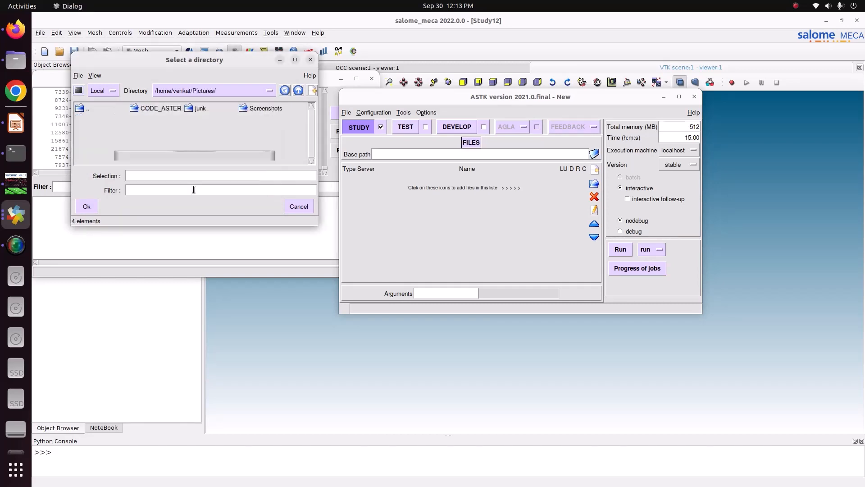
{"action": "double_click", "coordinate": [151, 108]}
{"action": "double_click", "coordinate": [151, 109]}
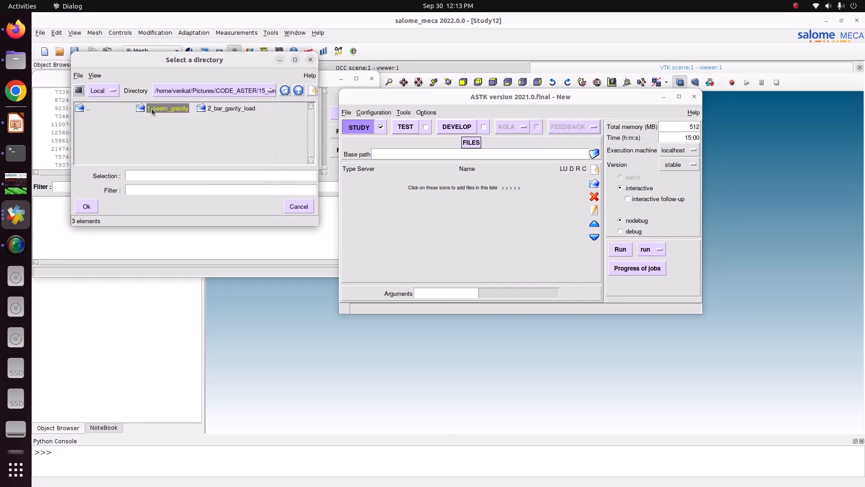
{"action": "double_click", "coordinate": [167, 109]}
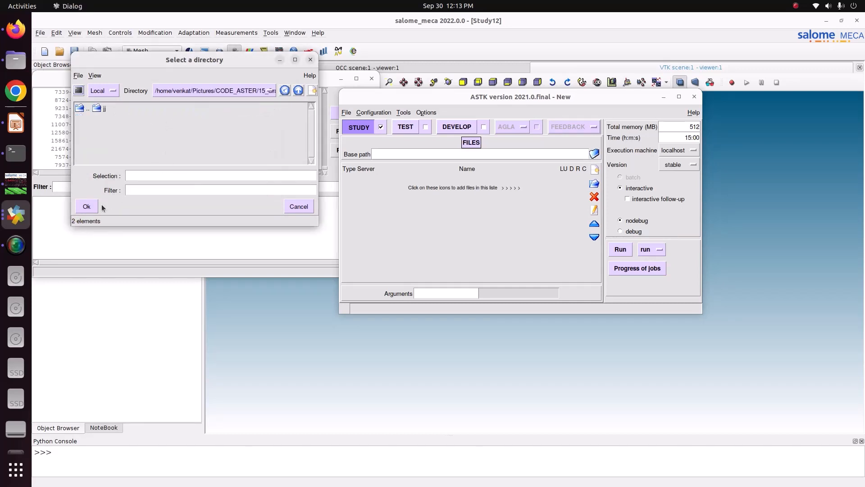
{"action": "left_click", "coordinate": [87, 206]}
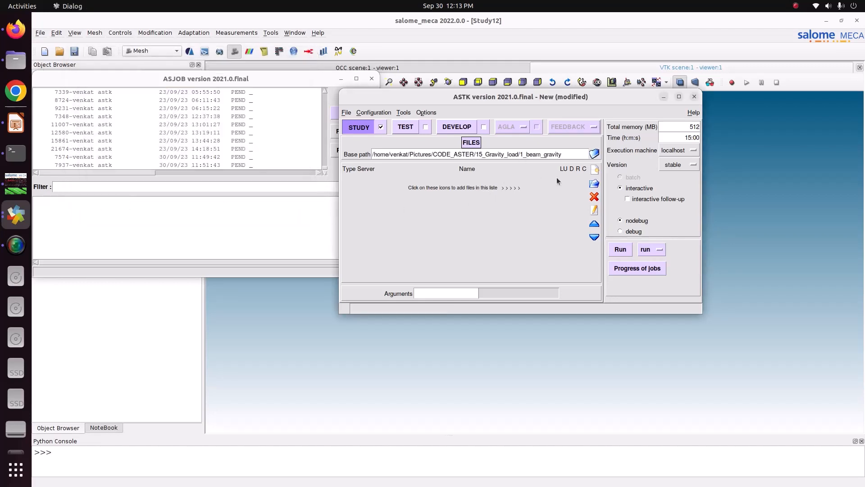
Add six empty file entries to the ASTK study's file list.
{"action": "left_click", "coordinate": [594, 169]}
{"action": "left_click", "coordinate": [594, 170]}
{"action": "left_click", "coordinate": [595, 169]}
{"action": "left_click", "coordinate": [595, 169]}
{"action": "left_click", "coordinate": [594, 169]}
{"action": "left_click", "coordinate": [594, 170]}
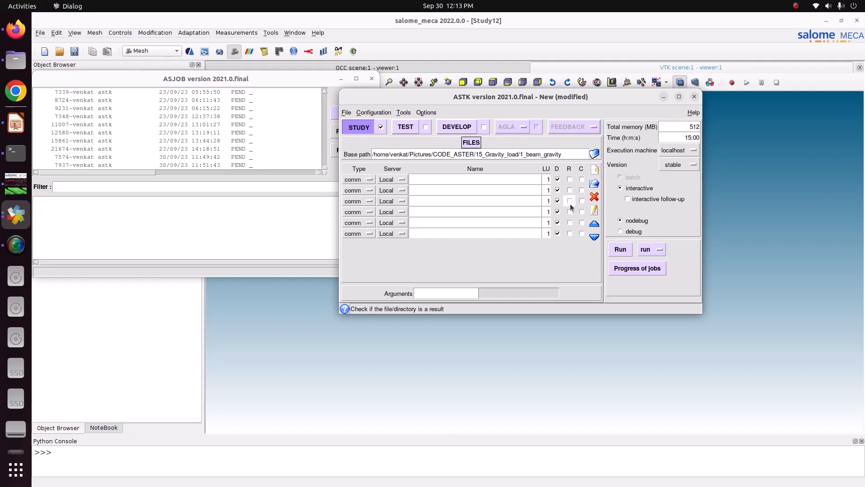
Keep the first file entry as comm and set the other five types to mail, mess, resu, erre and rmed.
{"action": "left_click", "coordinate": [364, 190]}
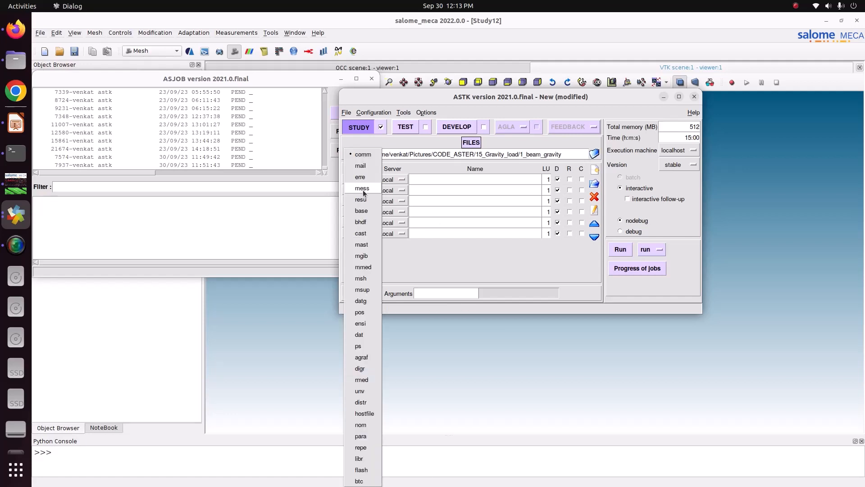
{"action": "left_click", "coordinate": [360, 166]}
{"action": "left_click", "coordinate": [356, 201]}
{"action": "left_click", "coordinate": [367, 190]}
{"action": "left_click", "coordinate": [369, 198]}
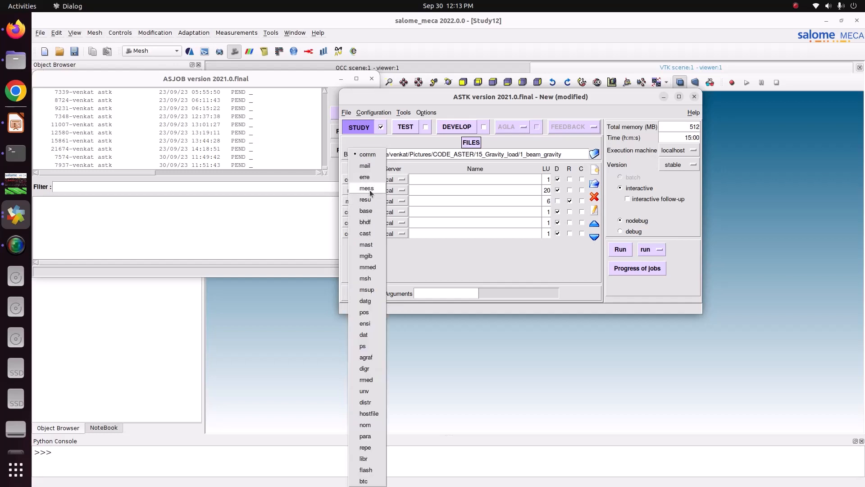
{"action": "left_click", "coordinate": [370, 202]}
{"action": "left_click", "coordinate": [369, 204]}
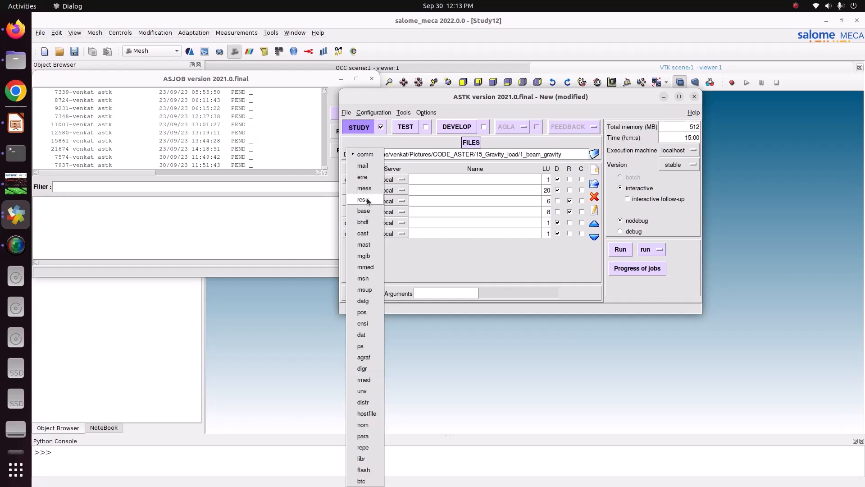
{"action": "left_click", "coordinate": [370, 180]}
{"action": "left_click", "coordinate": [360, 235]}
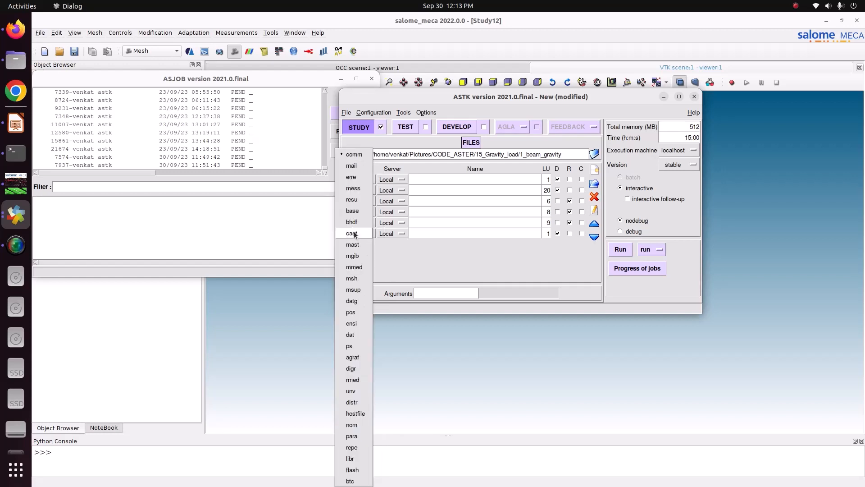
{"action": "left_click", "coordinate": [356, 381]}
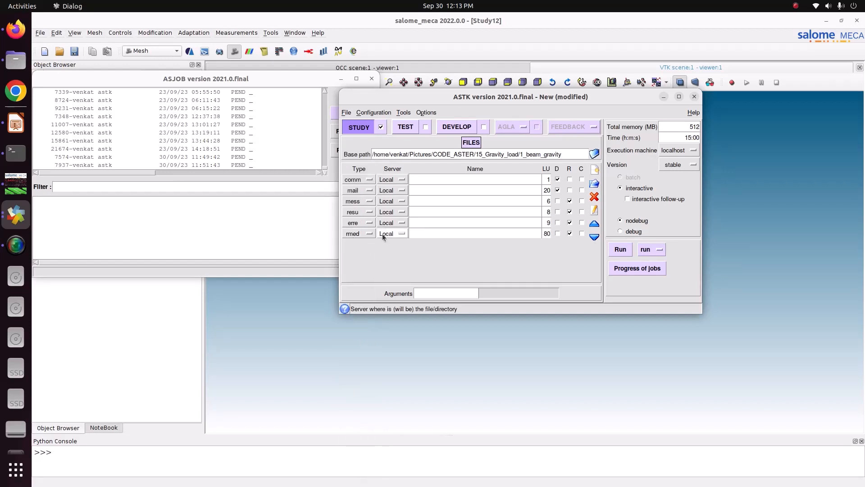
Tile the Files window showing 1_beam_gravity and the ASTK window side by side.
{"action": "left_click", "coordinate": [16, 59]}
{"action": "left_click", "coordinate": [307, 184]}
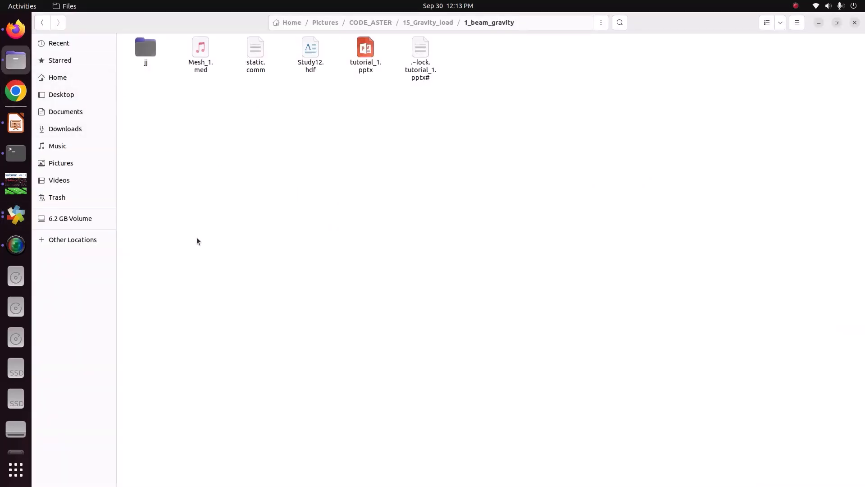
{"action": "key", "text": "super+Left"}
{"action": "left_click", "coordinate": [495, 270]}
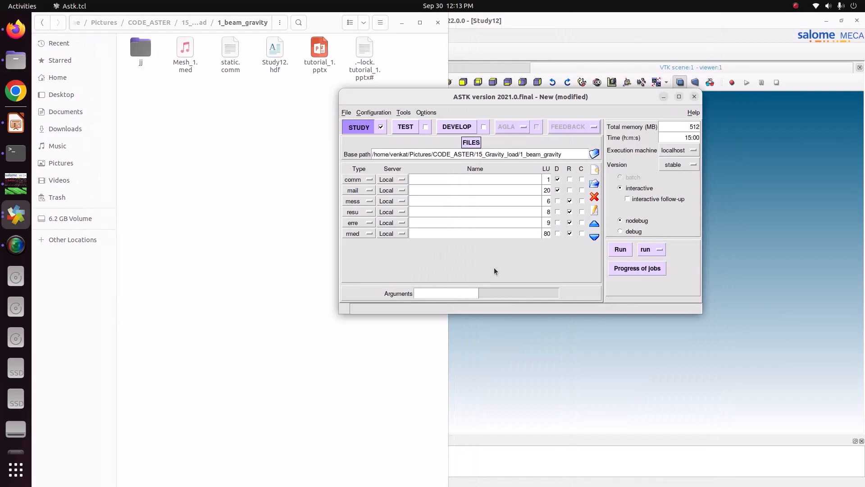
{"action": "key", "text": "super+Right"}
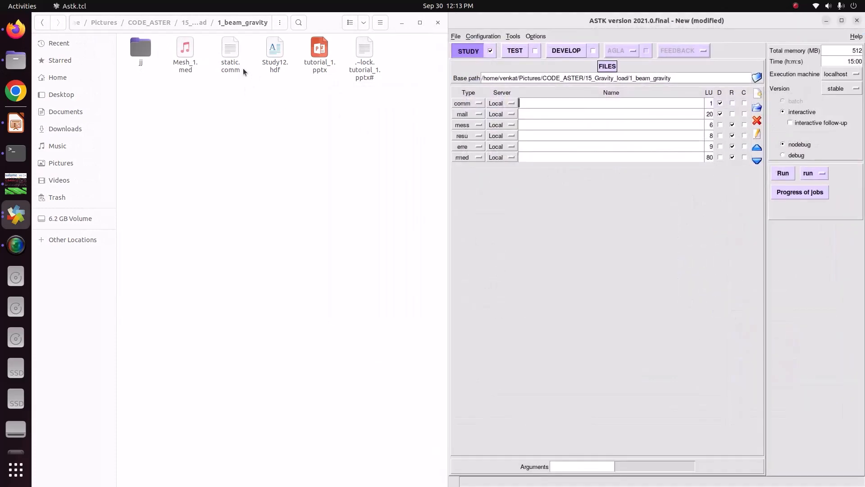
Name the study's input files static.comm for the comm entry and Mesh_1.med for the mail entry.
{"action": "type", "text": "static.comm"}
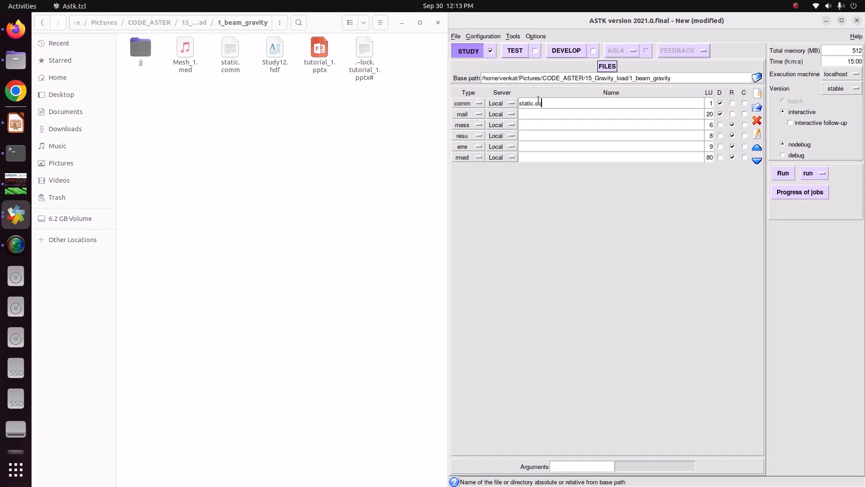
{"action": "left_click", "coordinate": [535, 115]}
{"action": "type", "text": "Mesh_1"}
{"action": "type", "text": ".med"}
Name the output files message.mess, resu.resu, error.err and result1.rmed for the mess, resu, erre and rmed entries.
{"action": "type", "text": "message"}
{"action": "type", "text": ".mess"}
{"action": "left_click", "coordinate": [527, 135]}
{"action": "type", "text": "resu.resu"}
{"action": "left_click", "coordinate": [530, 145]}
{"action": "type", "text": "error.err"}
{"action": "left_click", "coordinate": [532, 160]}
{"action": "type", "text": "result1.rmed"}
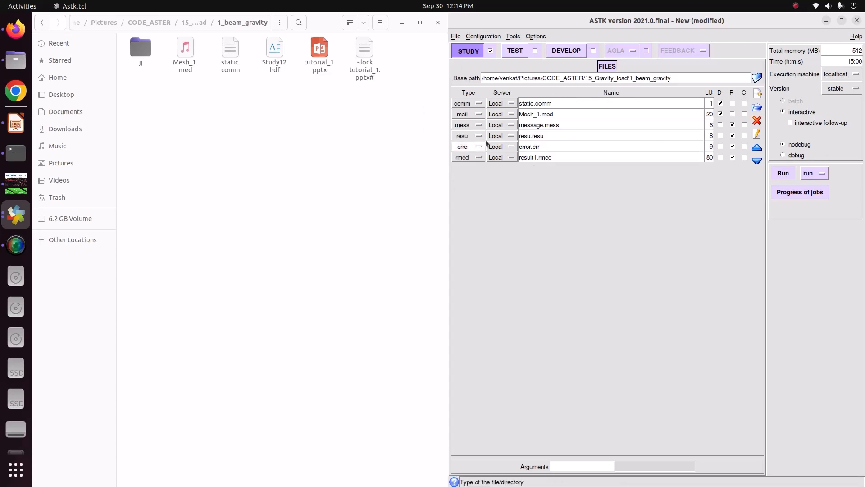
Save the ASTK environment as astk.astk in 1_beam_gravity and select the saved file in Files.
{"action": "left_click", "coordinate": [455, 36]}
{"action": "left_click", "coordinate": [469, 72]}
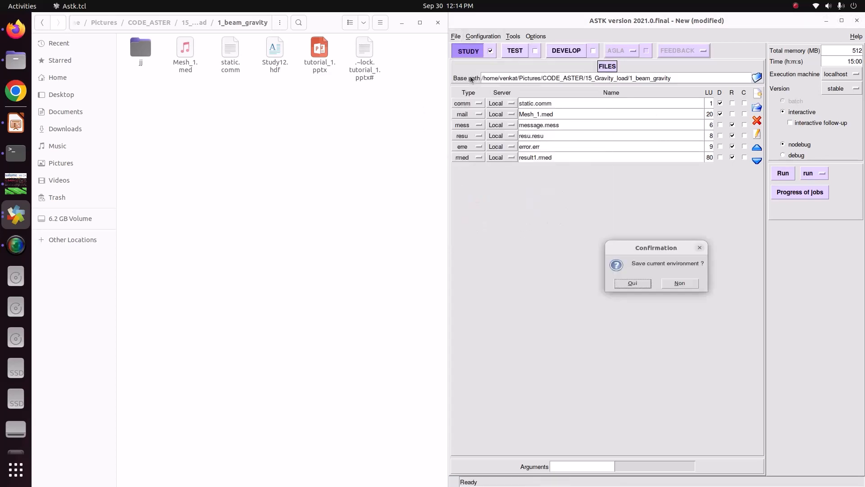
{"action": "left_click", "coordinate": [633, 285]}
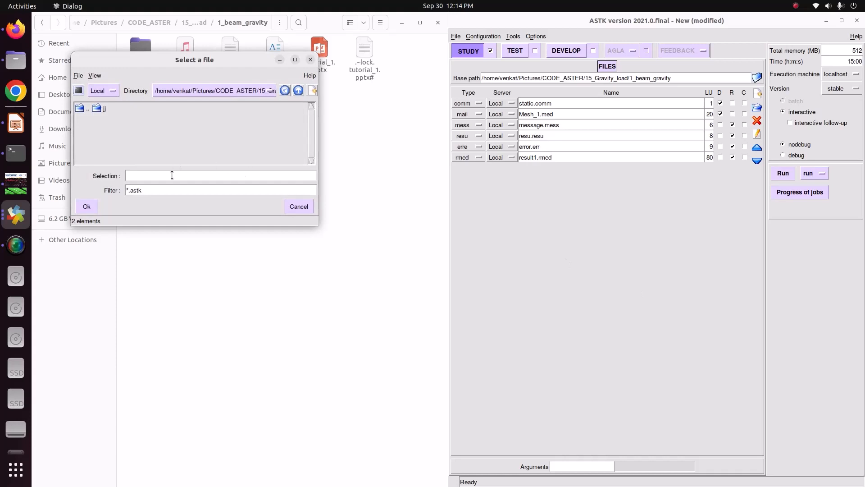
{"action": "type", "text": "astk"}
{"action": "left_click", "coordinate": [86, 206]}
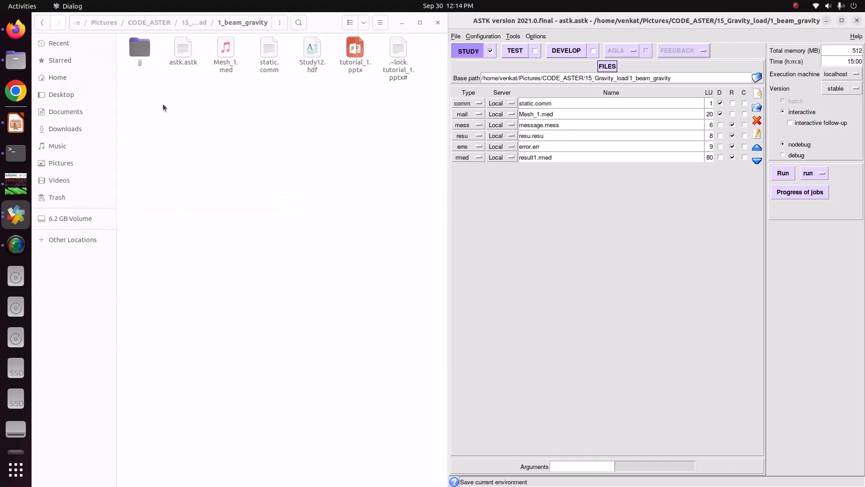
{"action": "left_click", "coordinate": [193, 66]}
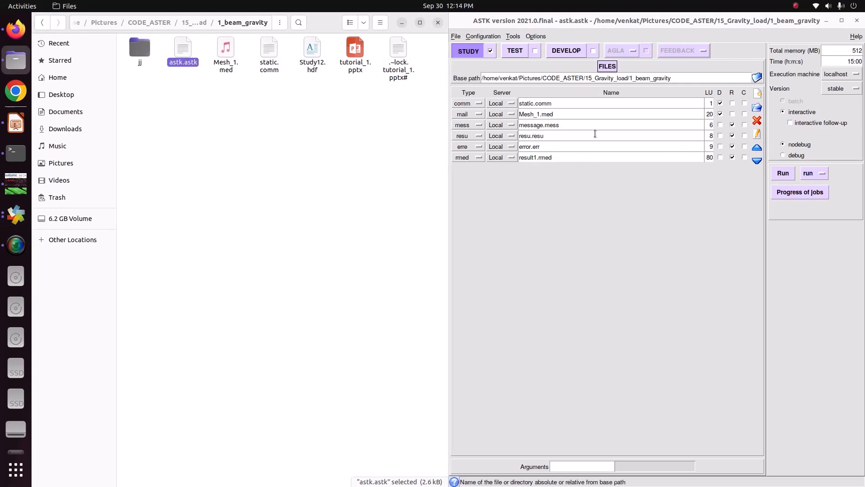
Enable interactive follow-up for the ASTK study and run it.
{"action": "double_click", "coordinate": [864, 51]}
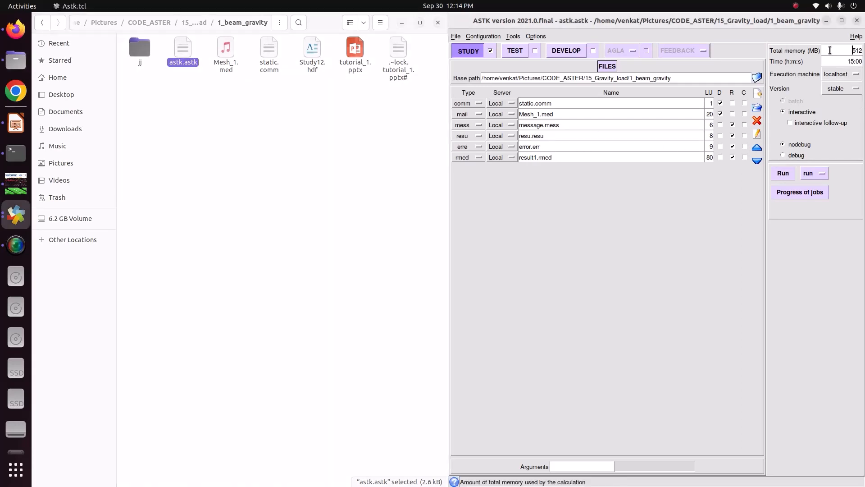
{"action": "double_click", "coordinate": [863, 62]}
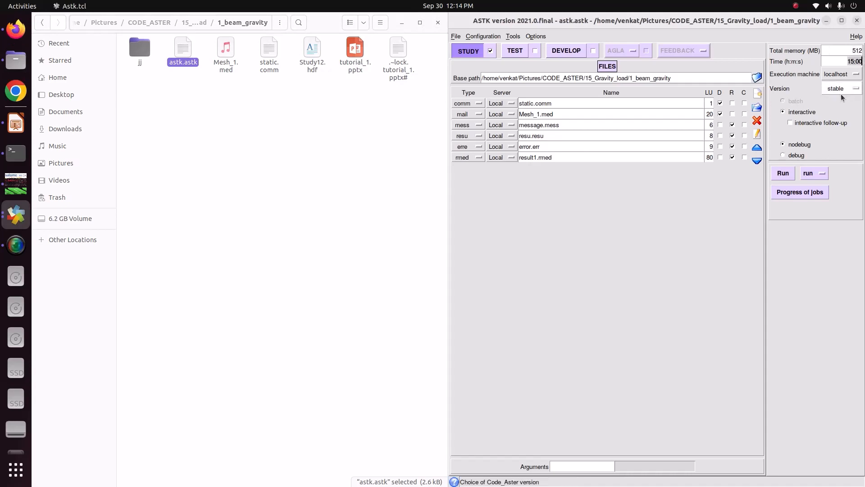
{"action": "left_click", "coordinate": [794, 127]}
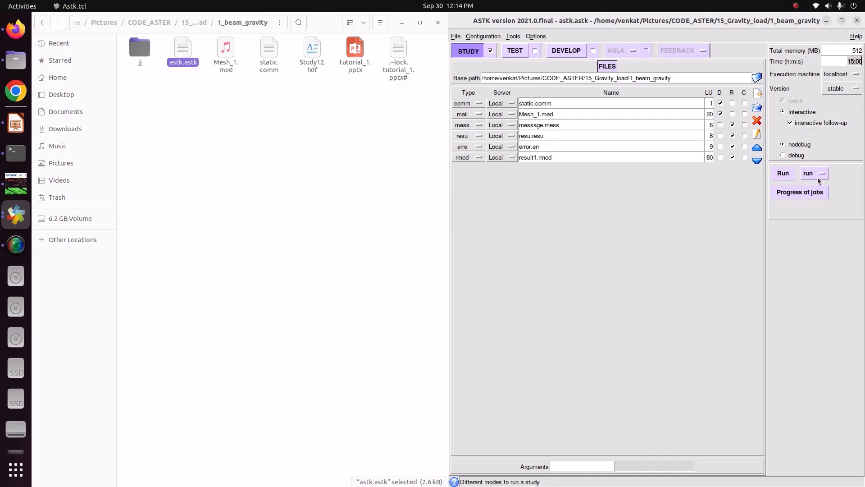
{"action": "left_click", "coordinate": [788, 177]}
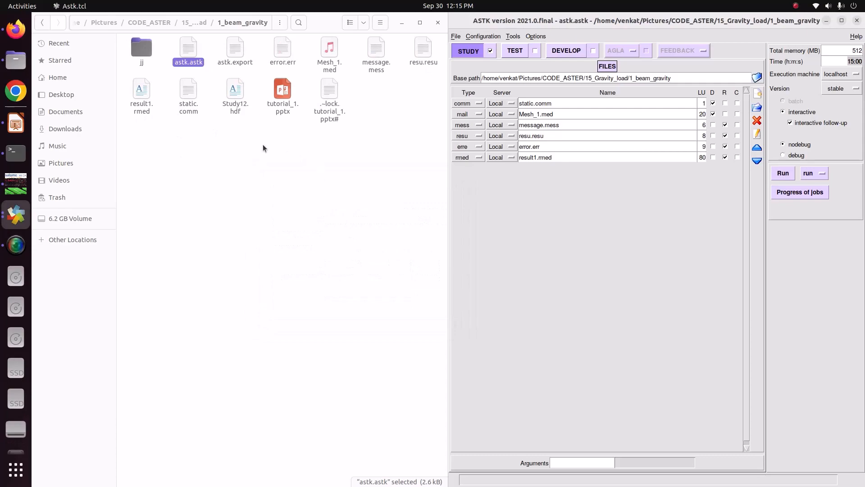
Review message.mess in the text editor, checking the job diagnostic at its end and the log above, and close it.
{"action": "left_click", "coordinate": [380, 64]}
{"action": "right_click", "coordinate": [379, 64]}
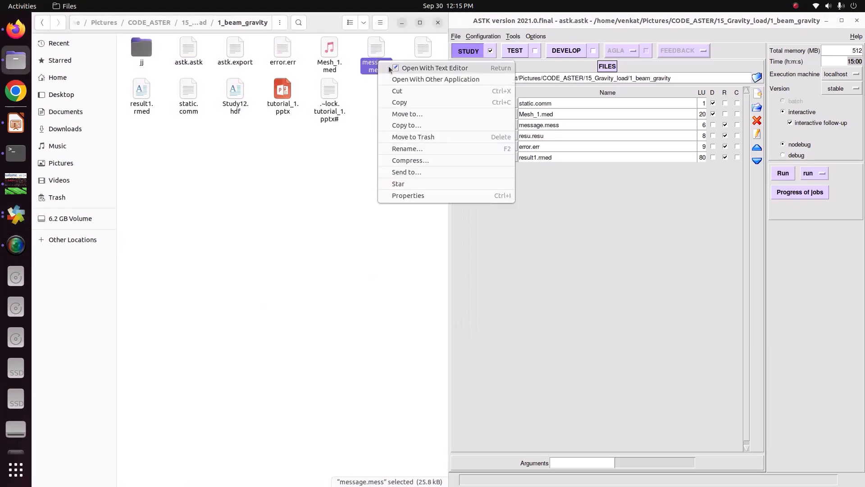
{"action": "left_click", "coordinate": [397, 68]}
{"action": "left_click_drag", "start_coordinate": [863, 60], "coordinate": [863, 454]}
{"action": "left_click_drag", "start_coordinate": [154, 455], "coordinate": [266, 466]}
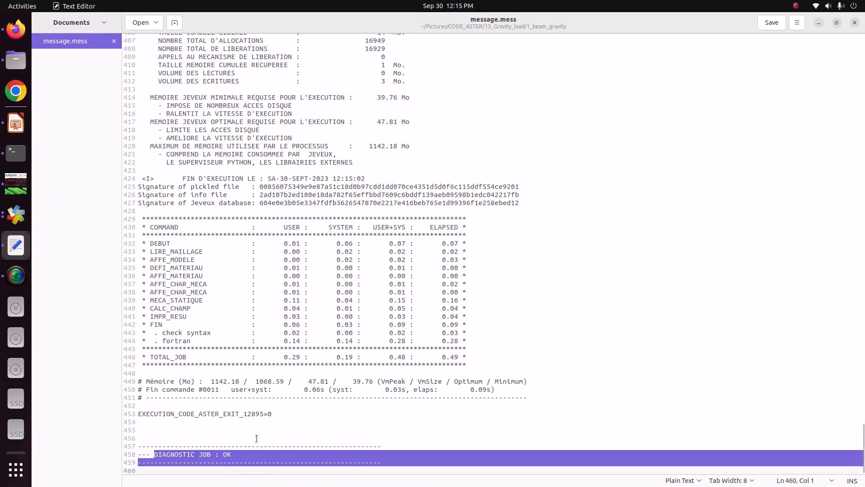
{"action": "scroll", "coordinate": [256, 438], "scroll_direction": "up", "scroll_amount": 20}
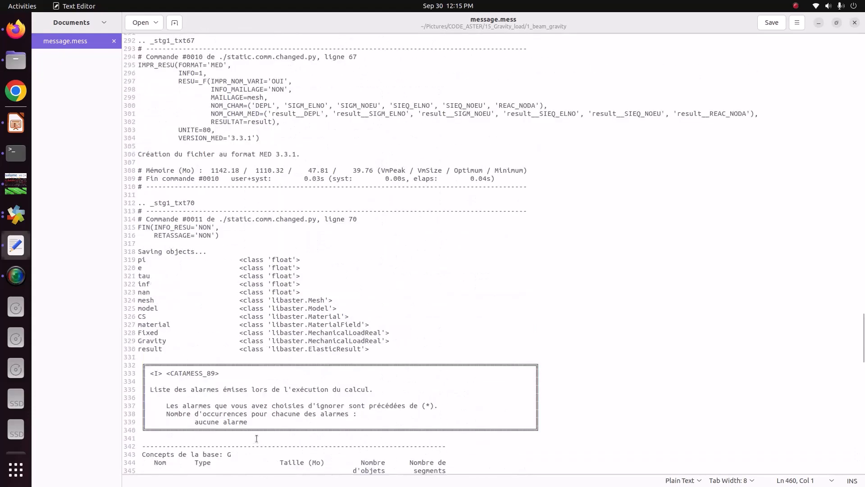
{"action": "scroll", "coordinate": [256, 438], "scroll_direction": "up", "scroll_amount": 7}
{"action": "left_click", "coordinate": [855, 22]}
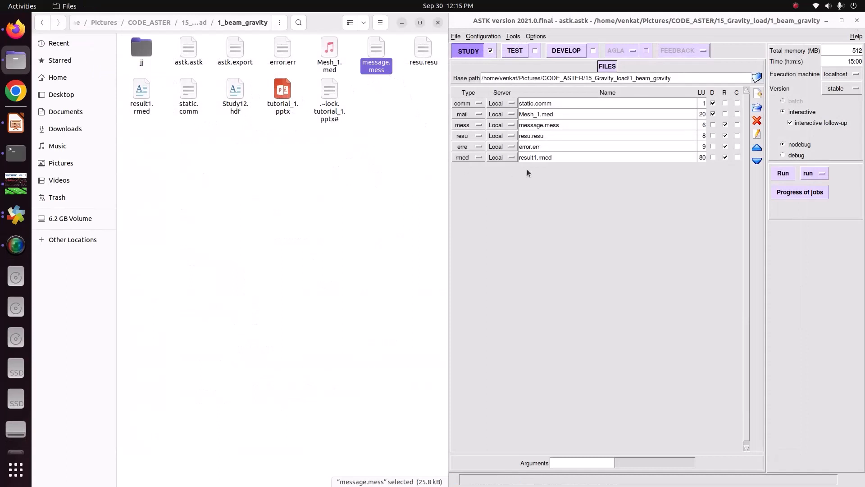
Select result1.rmed in 1_beam_gravity, switch to salome_meca and activate the ParaVIS module.
{"action": "left_click", "coordinate": [149, 108]}
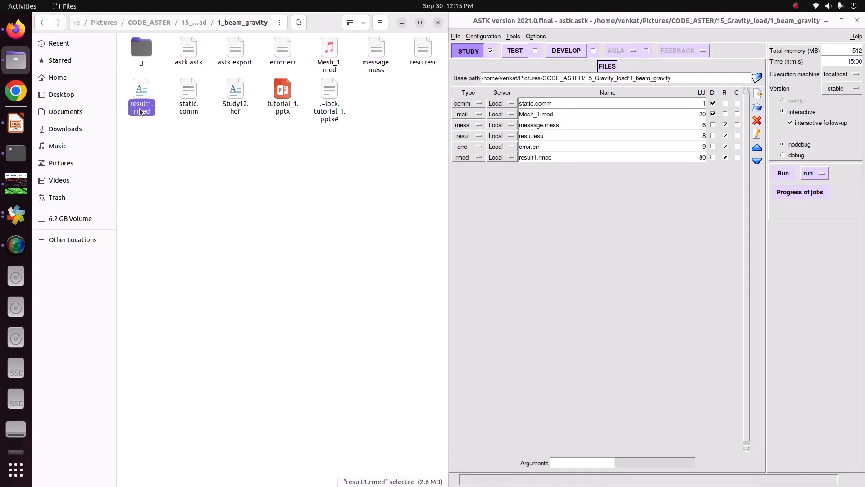
{"action": "left_click", "coordinate": [160, 162]}
{"action": "left_click", "coordinate": [15, 184]}
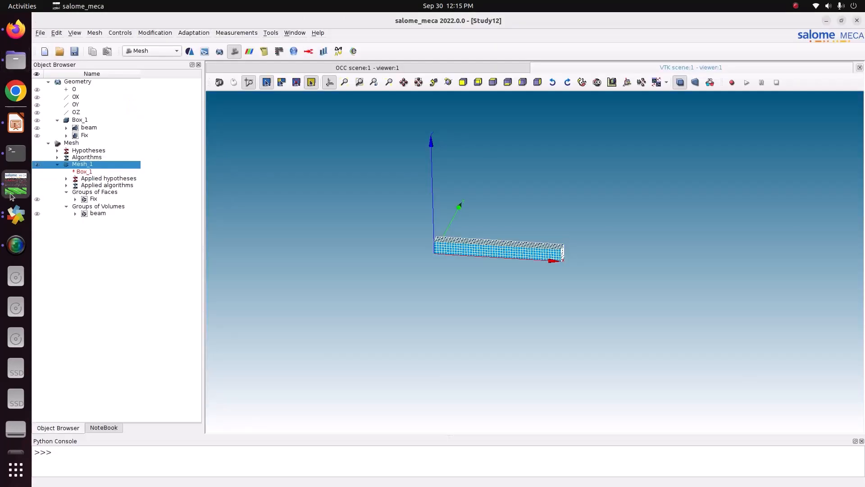
{"action": "left_click", "coordinate": [162, 50]}
{"action": "left_click", "coordinate": [163, 70]}
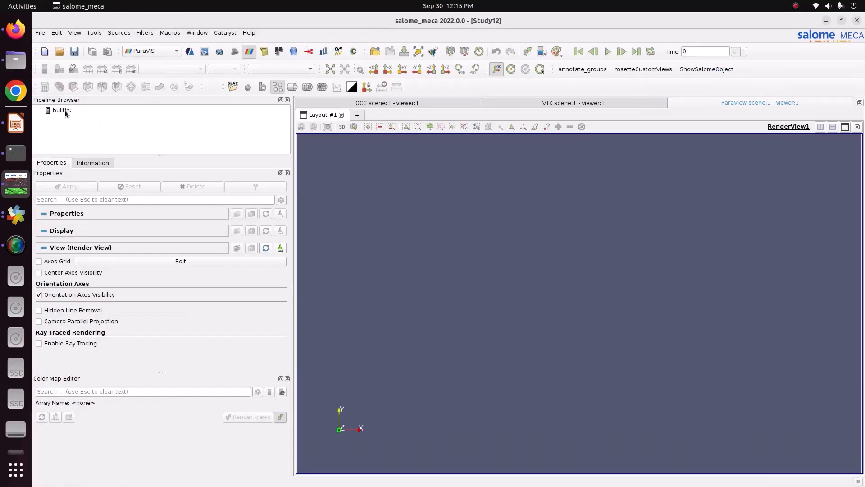
Load result1.rmed from Pictures/CODE_ASTER/15_Gravity_load/1_beam_gravity into the builtin pipeline and apply its default properties.
{"action": "left_click", "coordinate": [64, 110]}
{"action": "right_click", "coordinate": [64, 110]}
{"action": "left_click", "coordinate": [77, 115]}
{"action": "left_click", "coordinate": [393, 175]}
{"action": "left_click", "coordinate": [367, 168]}
{"action": "double_click", "coordinate": [371, 278]}
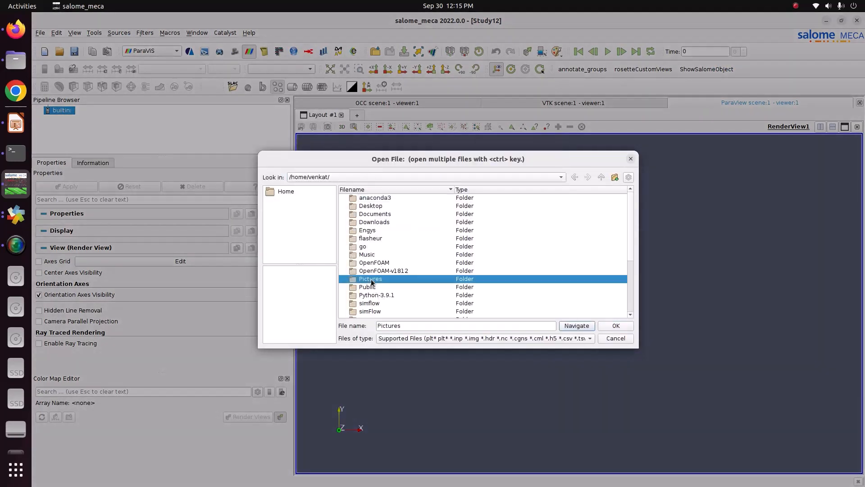
{"action": "double_click", "coordinate": [377, 198]}
{"action": "double_click", "coordinate": [377, 200]}
{"action": "double_click", "coordinate": [377, 199]}
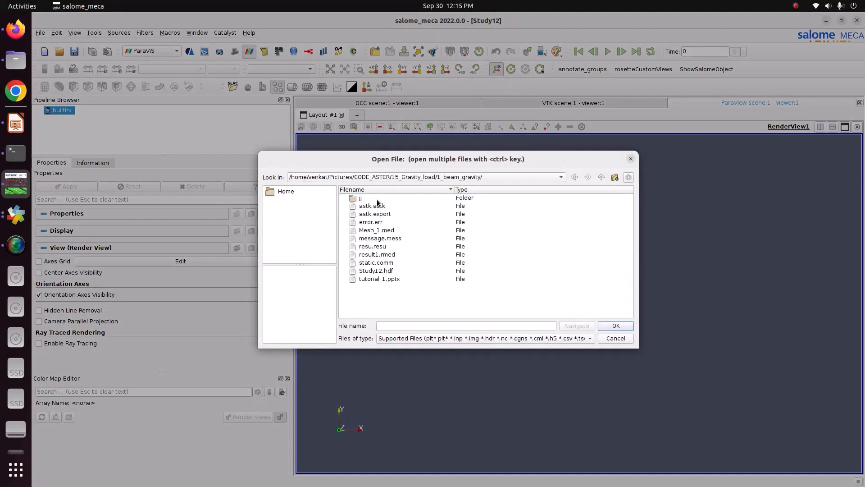
{"action": "left_click", "coordinate": [381, 256]}
{"action": "left_click", "coordinate": [626, 326]}
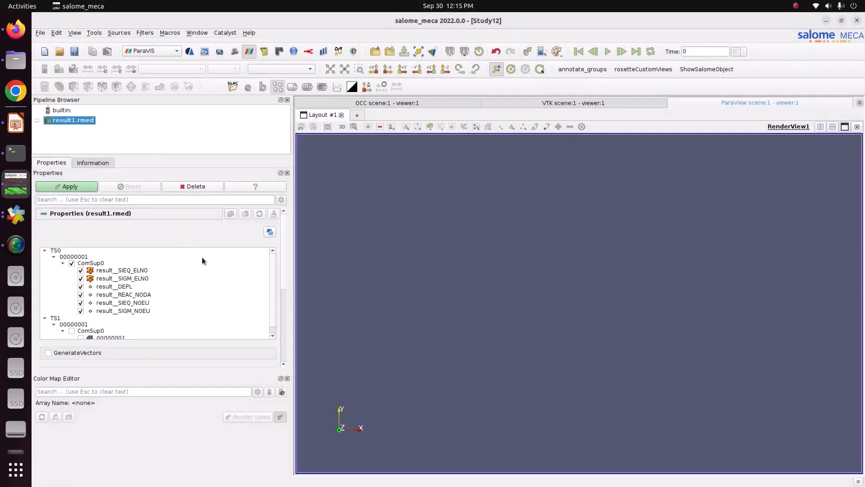
{"action": "left_click", "coordinate": [82, 190]}
Color the beam by result__DEPL and place the color legend horizontally beneath the beam.
{"action": "left_click_drag", "start_coordinate": [540, 234], "coordinate": [531, 255]}
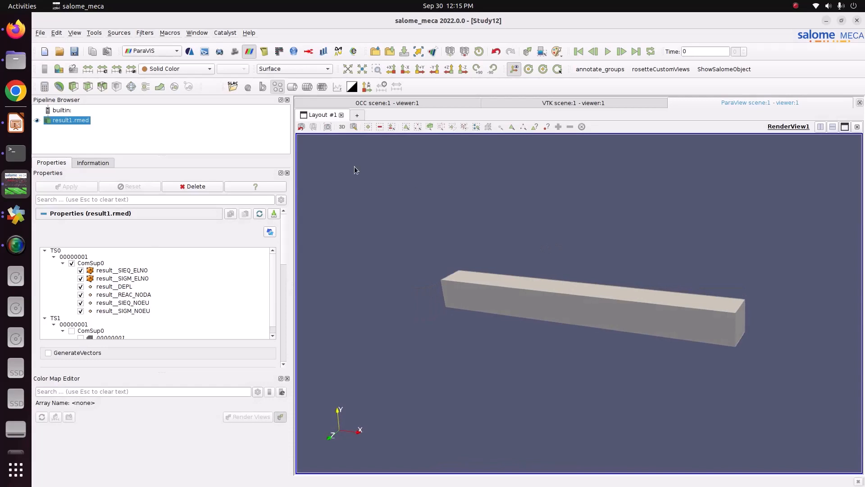
{"action": "left_click", "coordinate": [188, 70]}
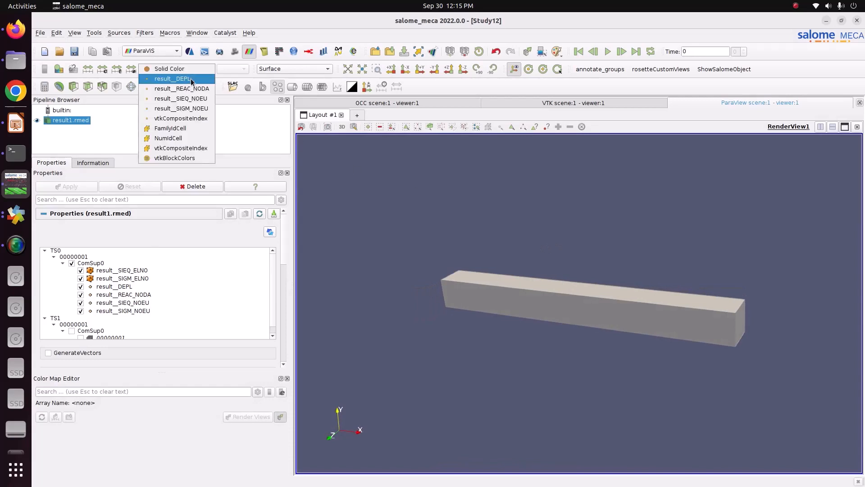
{"action": "left_click", "coordinate": [191, 79]}
{"action": "left_click_drag", "start_coordinate": [817, 399], "coordinate": [451, 401]}
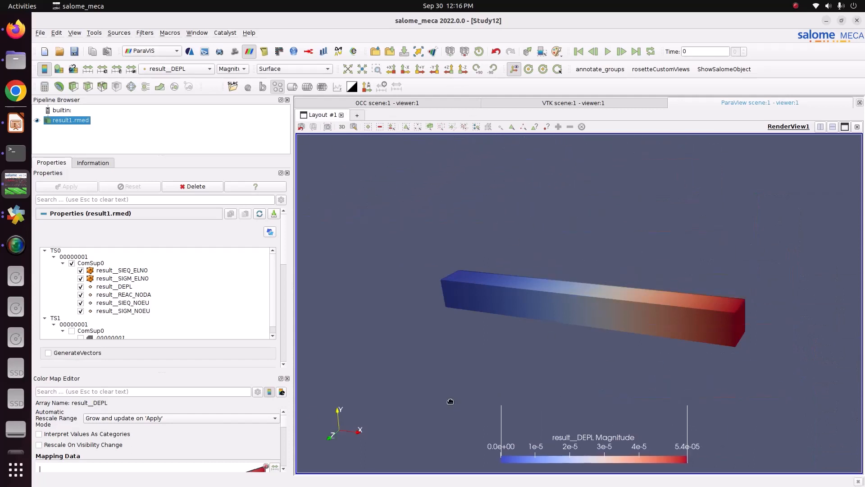
Apply the Blue to Red Rainbow preset from the Rainbow group to the result__DEPL color map.
{"action": "scroll", "coordinate": [285, 428], "scroll_direction": "down", "scroll_amount": 3}
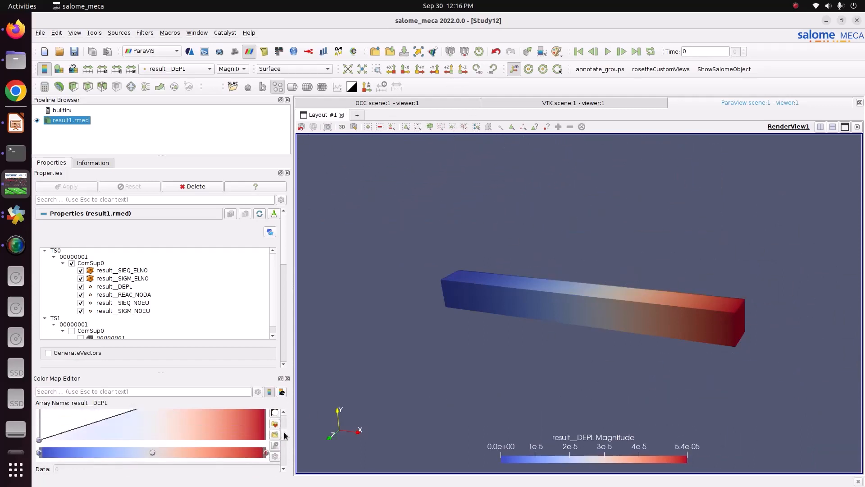
{"action": "left_click", "coordinate": [275, 429]}
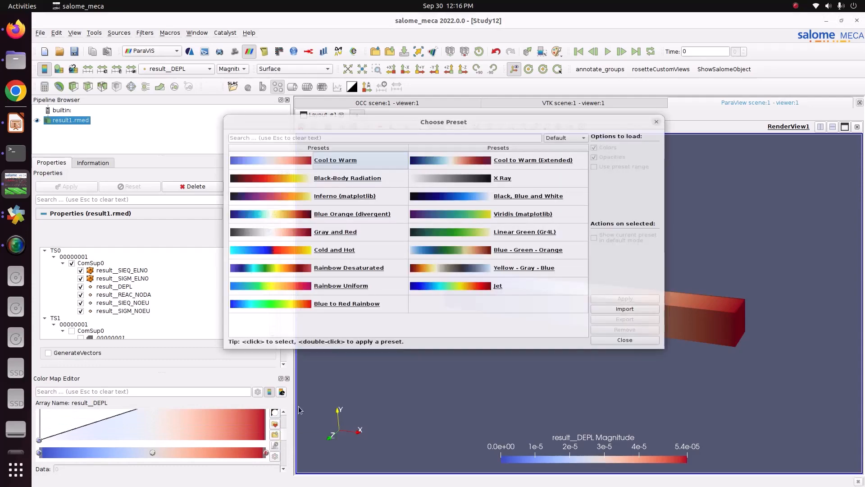
{"action": "left_click", "coordinate": [572, 125]}
{"action": "left_click", "coordinate": [560, 156]}
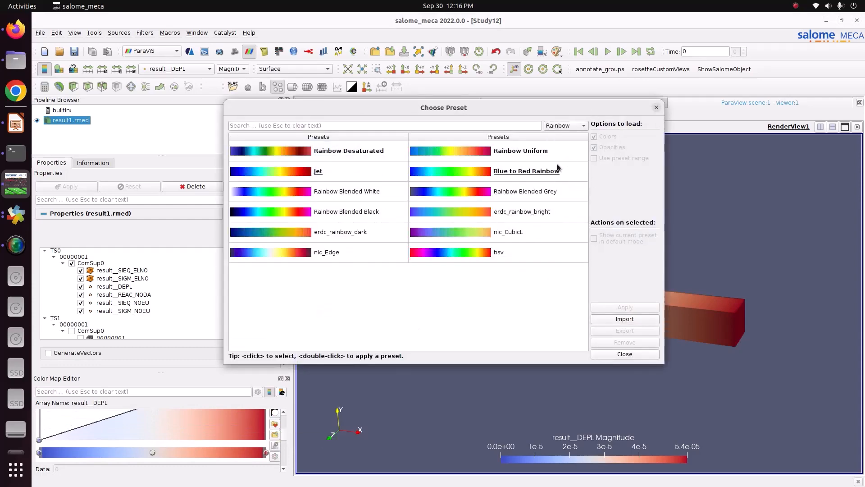
{"action": "left_click", "coordinate": [550, 171]}
{"action": "left_click", "coordinate": [610, 307]}
{"action": "left_click", "coordinate": [609, 351]}
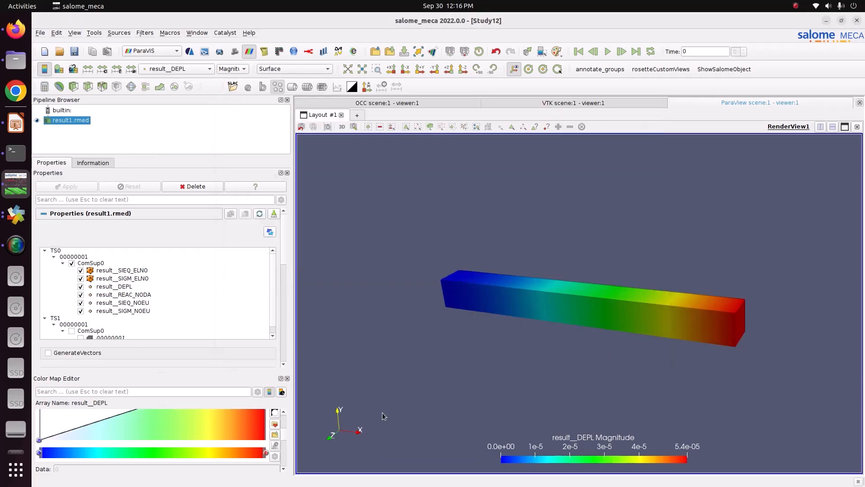
Set the number of table values for the result__DEPL color discretization to 12.
{"action": "left_click_drag", "start_coordinate": [286, 436], "coordinate": [286, 456]}
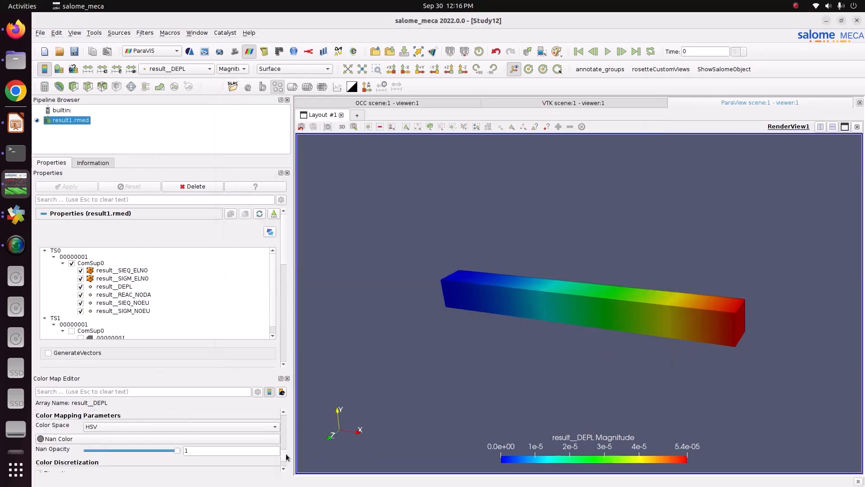
{"action": "scroll", "coordinate": [227, 452], "scroll_direction": "down", "scroll_amount": 2}
{"action": "double_click", "coordinate": [231, 451]}
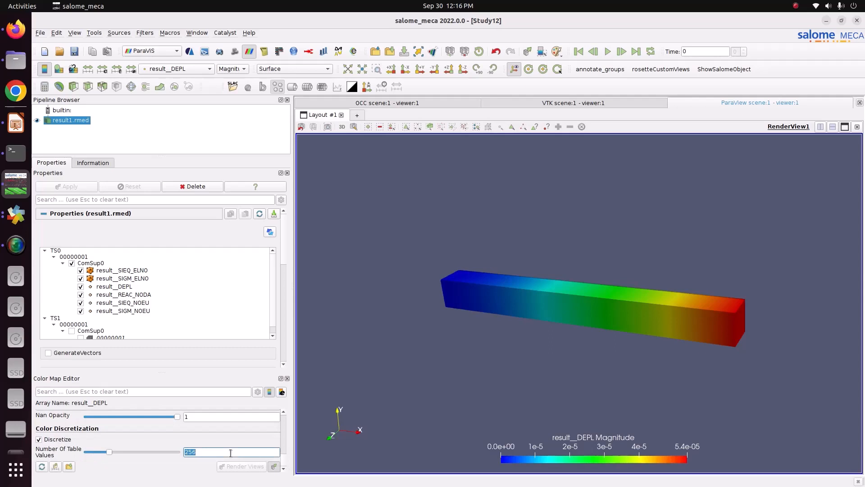
{"action": "type", "text": "1"}
{"action": "key", "text": "Return"}
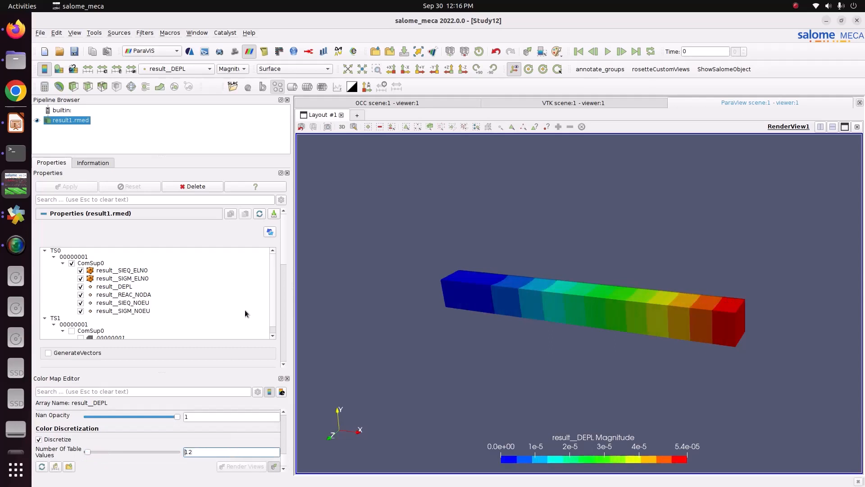
Inspect the DX component of result__DEPL on the beam and switch the coloring to the DZ component.
{"action": "left_click", "coordinate": [234, 69]}
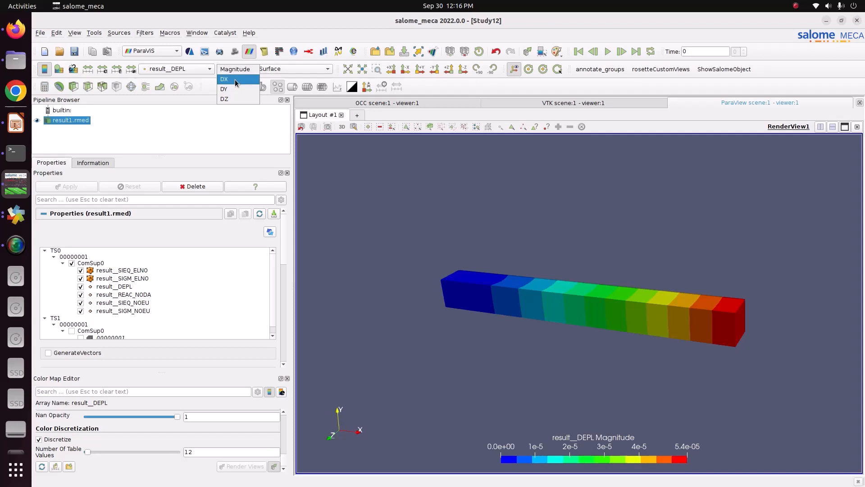
{"action": "left_click", "coordinate": [235, 79]}
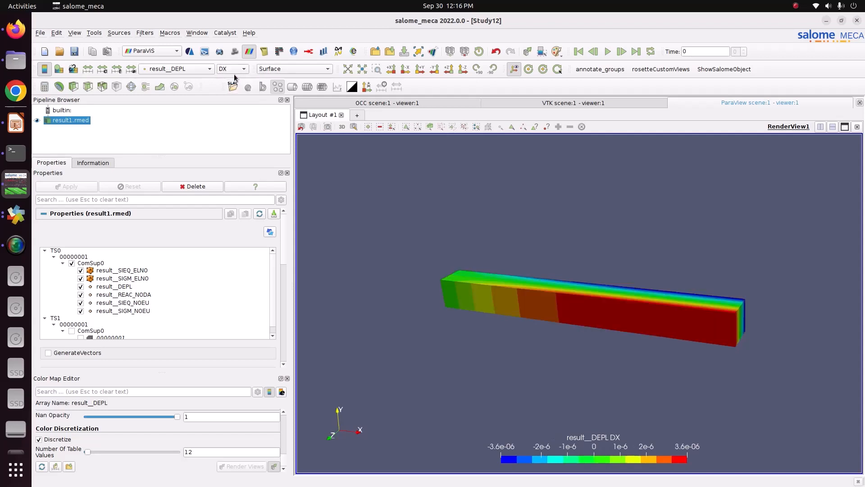
{"action": "left_click_drag", "start_coordinate": [421, 183], "coordinate": [398, 236]}
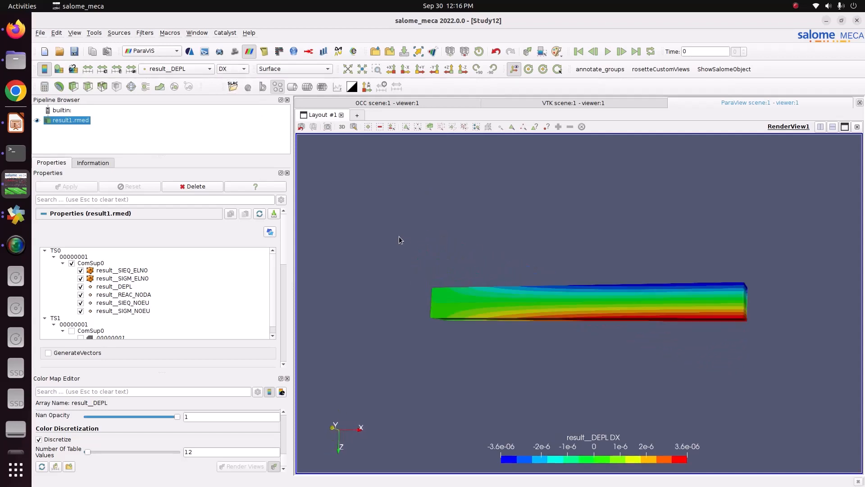
{"action": "left_click", "coordinate": [243, 71]}
{"action": "left_click", "coordinate": [243, 89]}
{"action": "left_click_drag", "start_coordinate": [446, 185], "coordinate": [510, 262]}
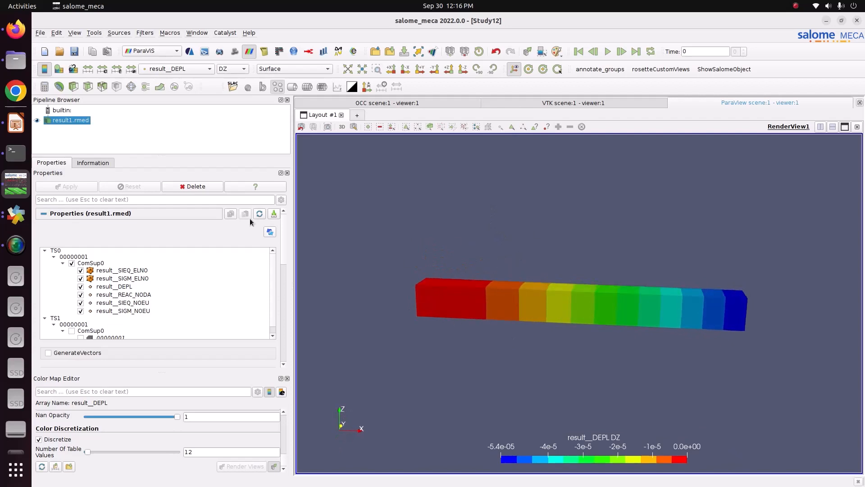
Add a Warp By Vector filter on result__DEPL with a scale factor of 3265.76 and inspect the deformed beam.
{"action": "left_click", "coordinate": [159, 89]}
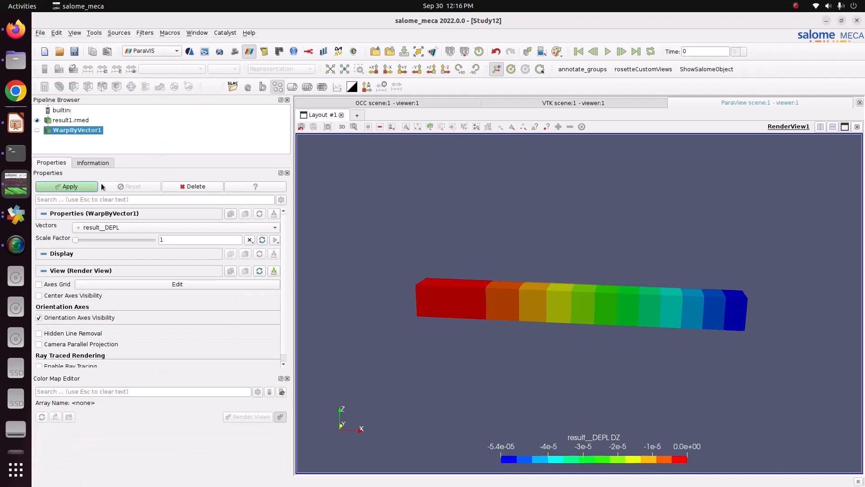
{"action": "left_click_drag", "start_coordinate": [75, 239], "coordinate": [111, 248]}
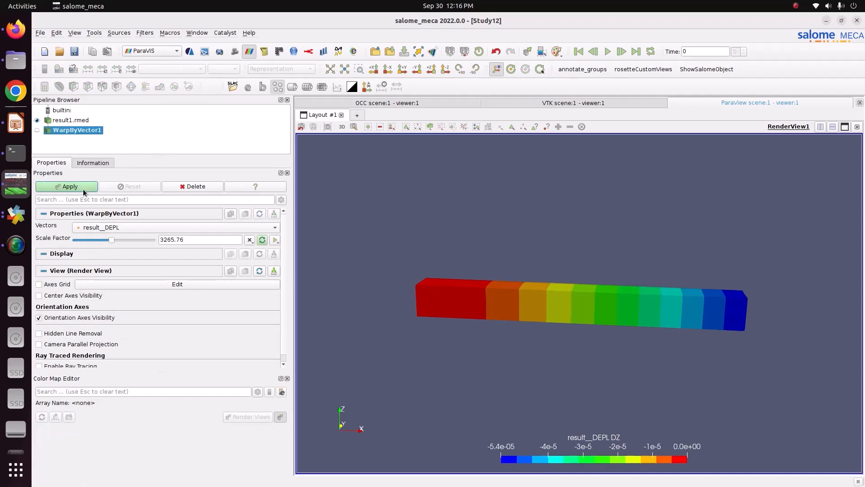
{"action": "left_click", "coordinate": [86, 188]}
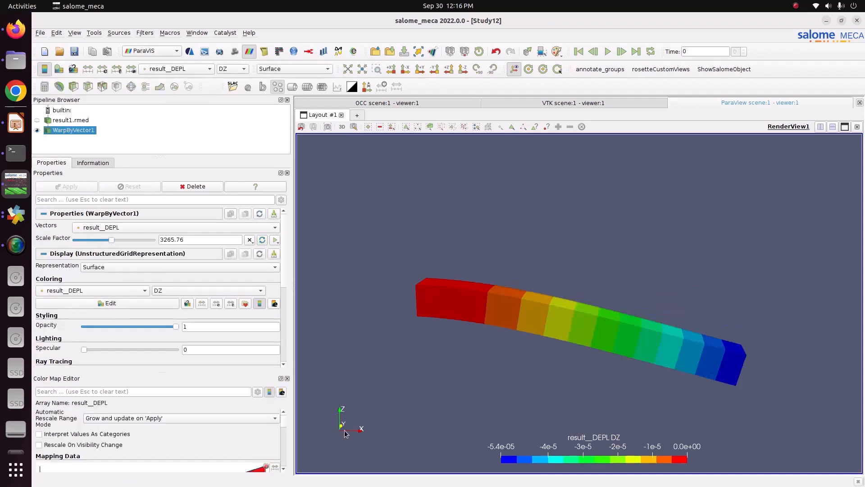
{"action": "left_click_drag", "start_coordinate": [361, 427], "coordinate": [340, 428]}
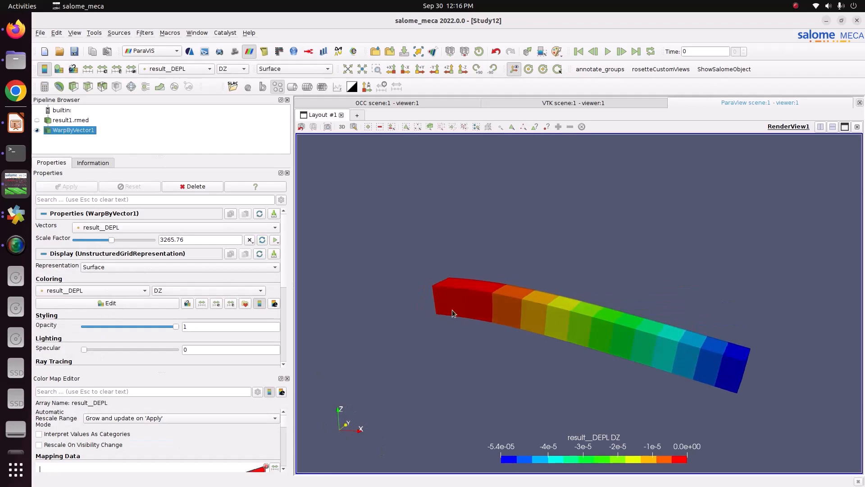
{"action": "left_click_drag", "start_coordinate": [667, 385], "coordinate": [601, 327]}
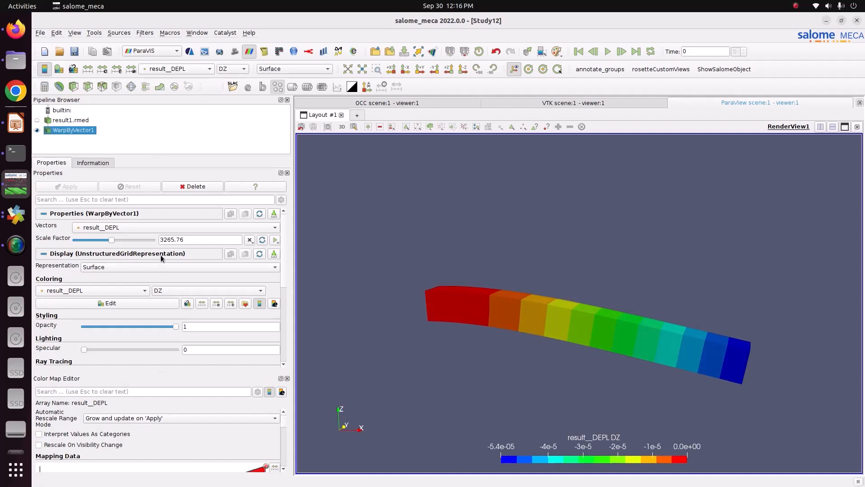
Color the warped beam by the result__SIGM_NOEU stress field.
{"action": "left_click", "coordinate": [197, 71]}
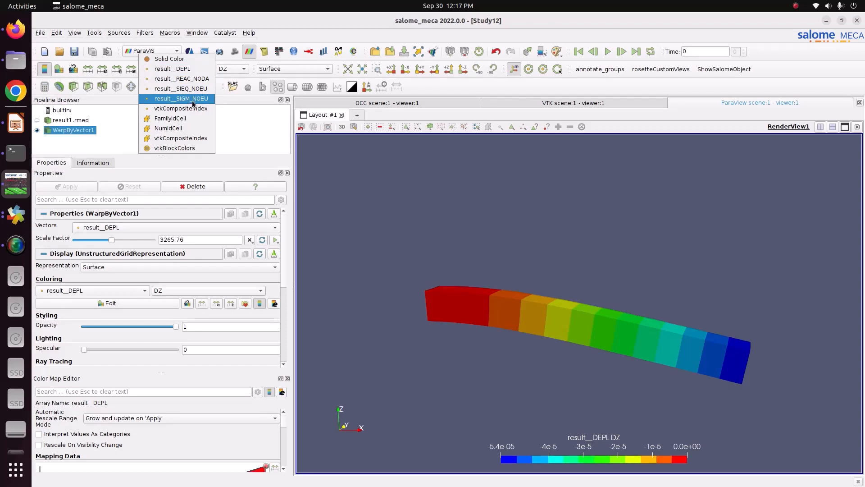
{"action": "left_click", "coordinate": [191, 99]}
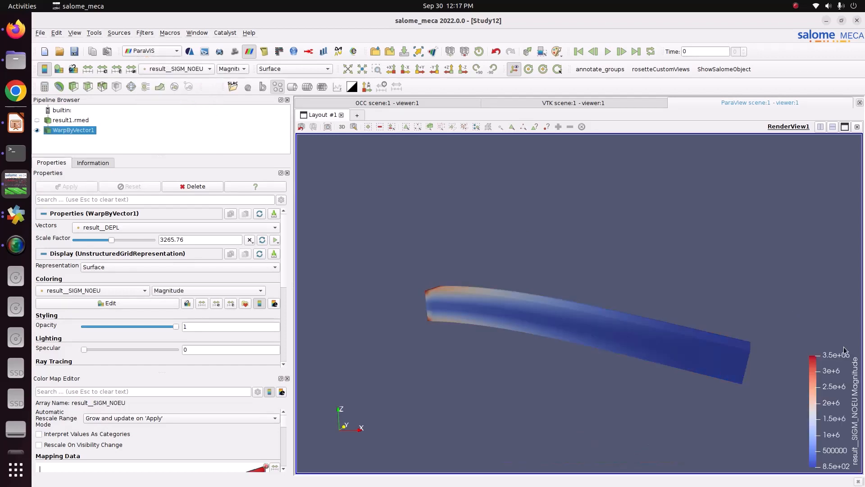
Move the stress color legend above the beam's fixed end and apply the Blue to Red Rainbow preset to result__SIGM_NOEU.
{"action": "left_click_drag", "start_coordinate": [838, 374], "coordinate": [359, 186]}
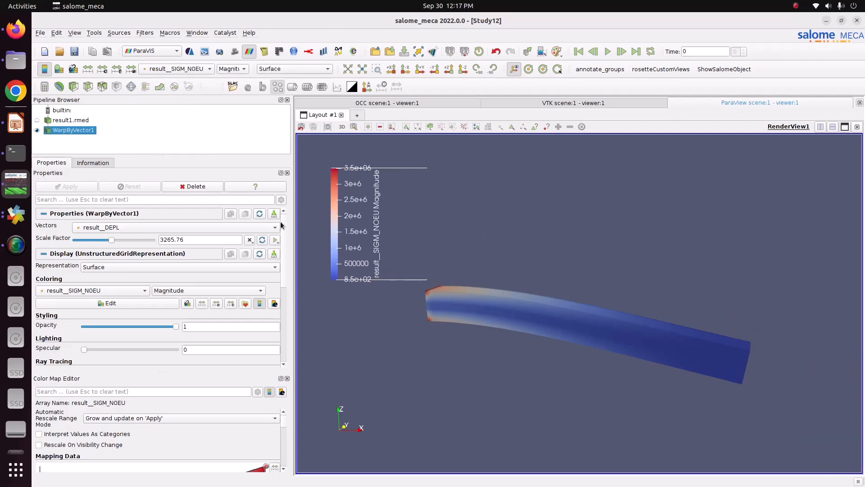
{"action": "left_click_drag", "start_coordinate": [283, 421], "coordinate": [283, 436]}
{"action": "left_click", "coordinate": [275, 415]}
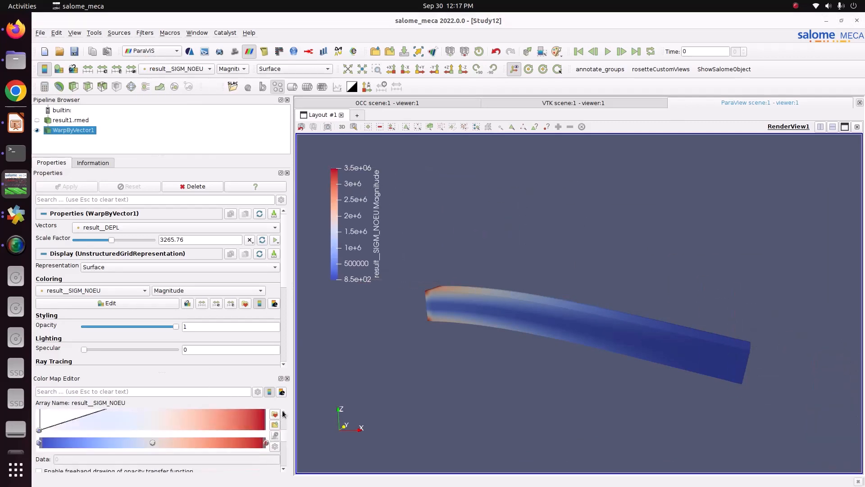
{"action": "left_click", "coordinate": [566, 142]}
{"action": "left_click", "coordinate": [569, 171]}
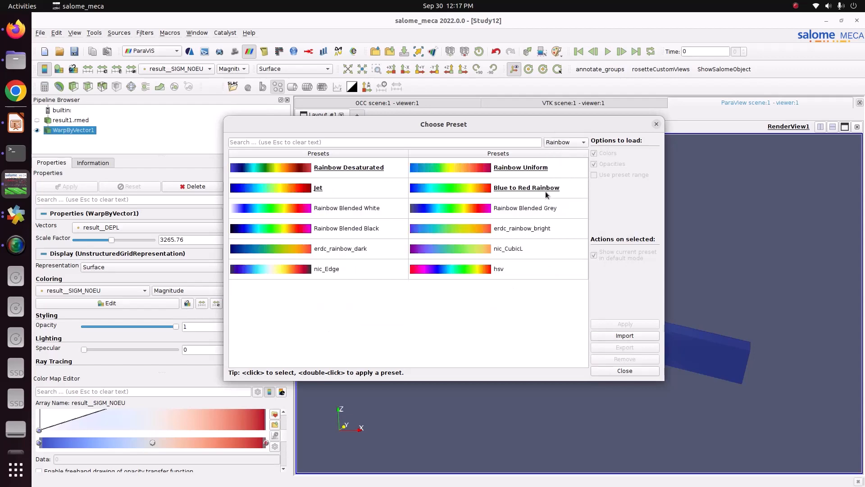
{"action": "left_click", "coordinate": [555, 188]}
{"action": "left_click", "coordinate": [626, 324]}
{"action": "left_click", "coordinate": [625, 371]}
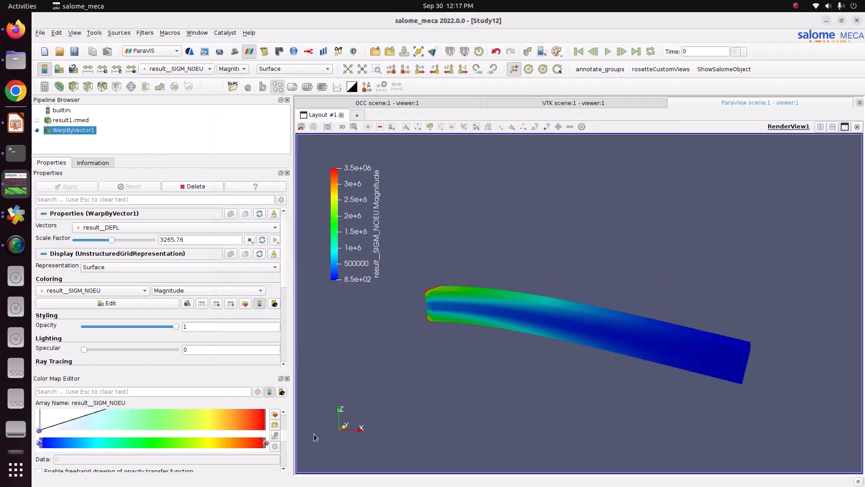
Set the number of table values for the result__SIGM_NOEU color discretization to 12.
{"action": "scroll", "coordinate": [283, 437], "scroll_direction": "down", "scroll_amount": 5}
{"action": "double_click", "coordinate": [229, 452]}
{"action": "type", "text": "12"}
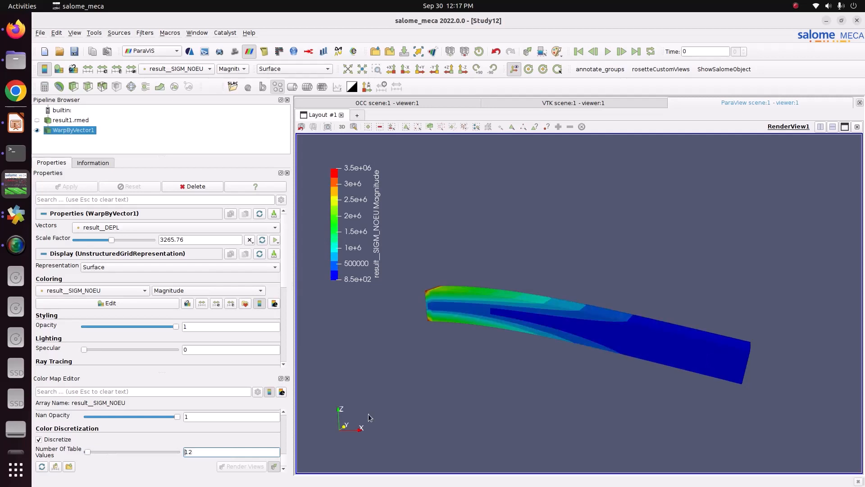
Inspect the SIZZ component of result__SIGM_NOEU on the warped beam.
{"action": "left_click_drag", "start_coordinate": [491, 345], "coordinate": [503, 362]}
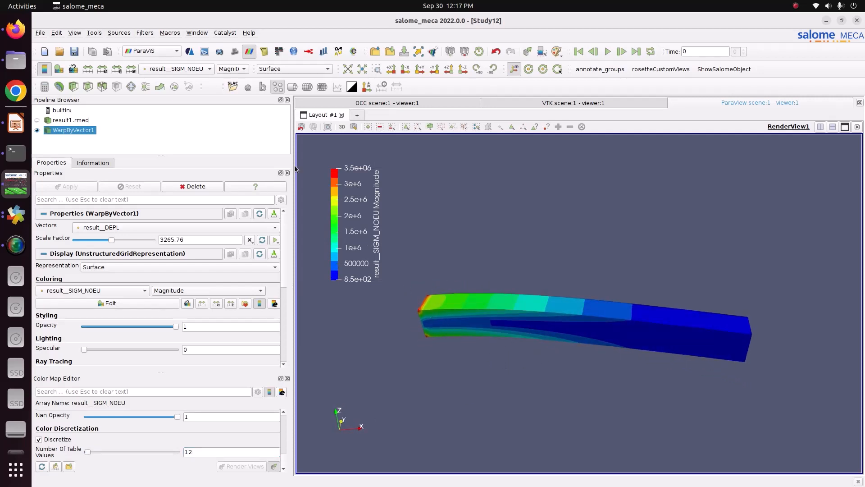
{"action": "left_click", "coordinate": [233, 69]}
{"action": "left_click", "coordinate": [226, 99]}
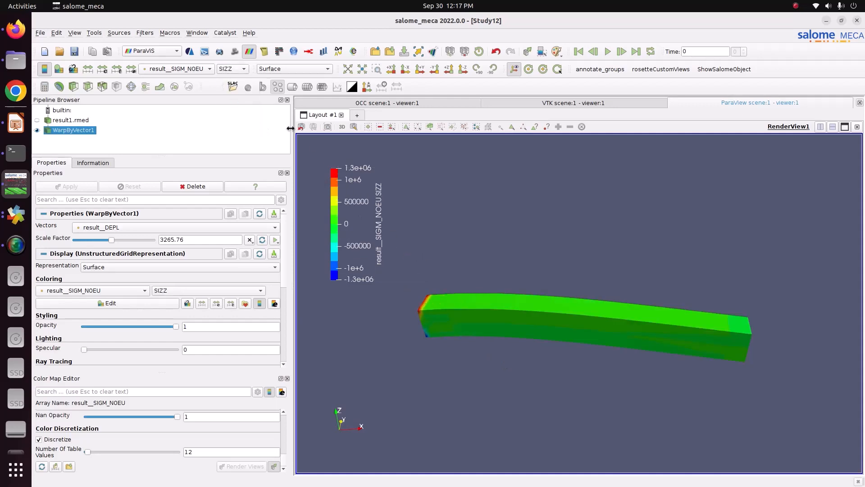
Color the warped beam by the VMIS component of result__SIEQ_NOEU and set its number of table values to 12.
{"action": "left_click", "coordinate": [197, 69]}
{"action": "left_click", "coordinate": [197, 59]}
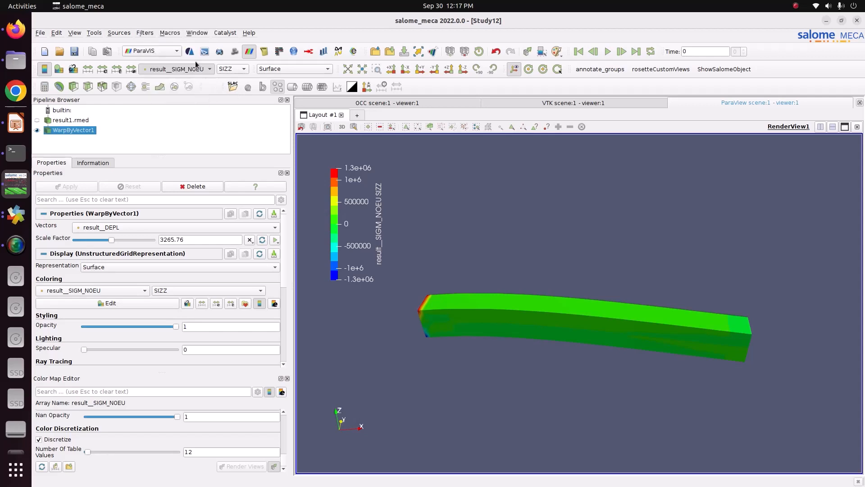
{"action": "left_click", "coordinate": [231, 70]}
{"action": "left_click", "coordinate": [235, 83]}
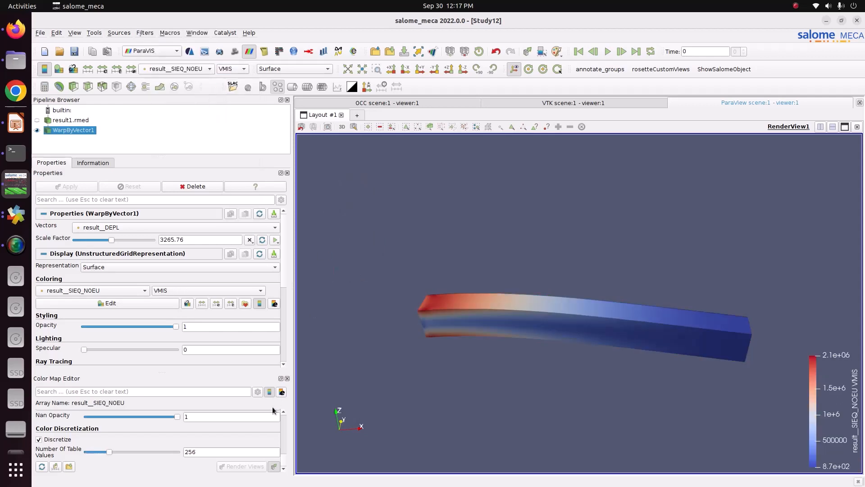
{"action": "double_click", "coordinate": [247, 449]}
{"action": "type", "text": "12"}
{"action": "key", "text": "Return"}
Apply the Blue to Red Rainbow preset to result__SIEQ_NOEU and move its color legend above the beam's fixed end.
{"action": "scroll", "coordinate": [281, 443], "scroll_direction": "up", "scroll_amount": 10}
{"action": "left_click", "coordinate": [275, 442]}
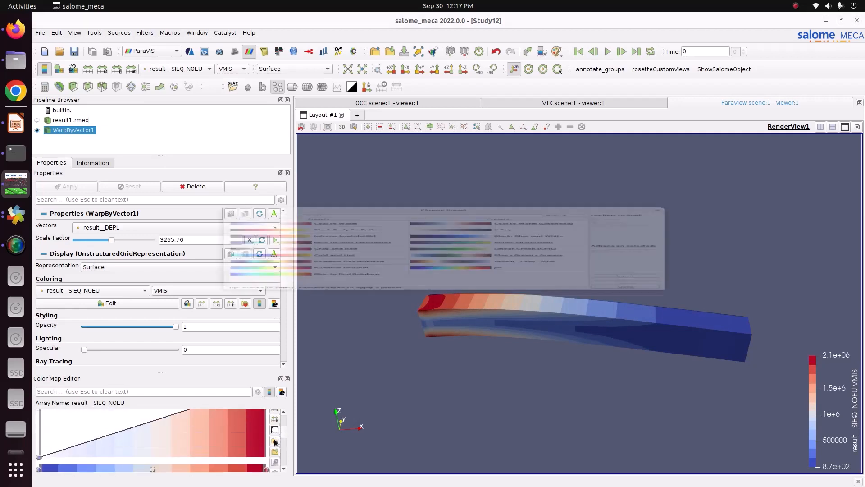
{"action": "left_click", "coordinate": [566, 143]}
{"action": "left_click", "coordinate": [568, 172]}
{"action": "left_click", "coordinate": [535, 194]}
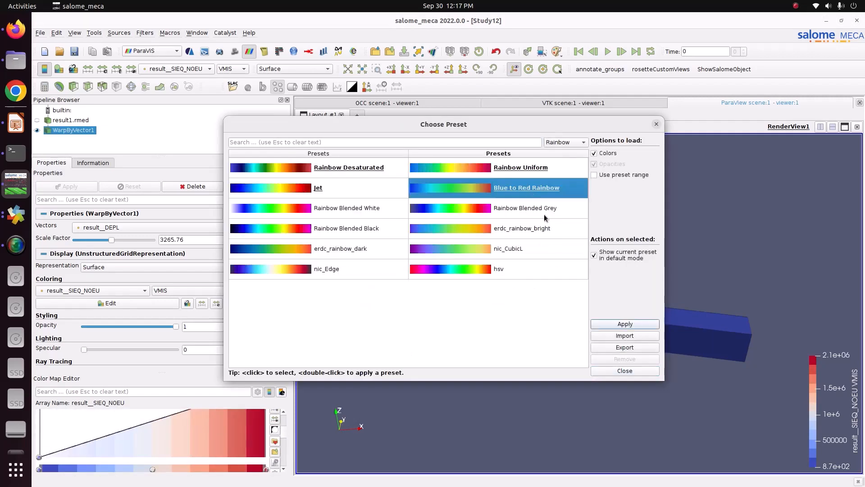
{"action": "left_click", "coordinate": [612, 325]}
{"action": "left_click", "coordinate": [618, 371]}
{"action": "left_click_drag", "start_coordinate": [441, 321], "coordinate": [462, 312]}
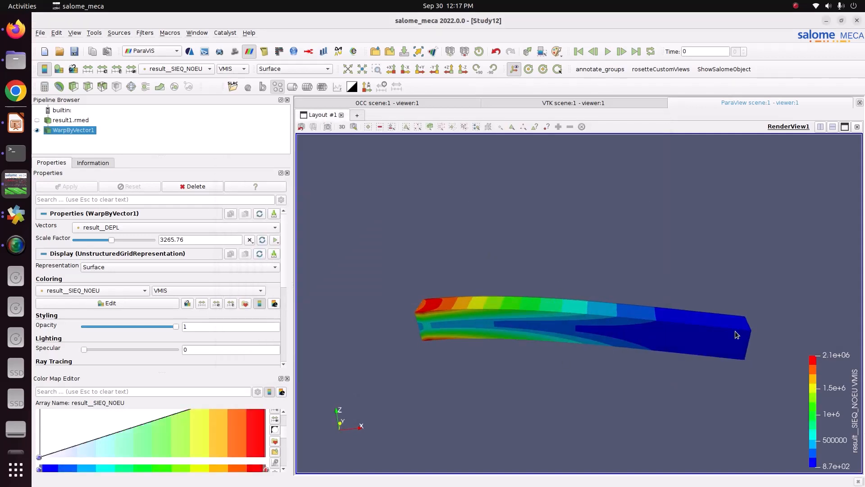
{"action": "left_click_drag", "start_coordinate": [857, 408], "coordinate": [386, 207]}
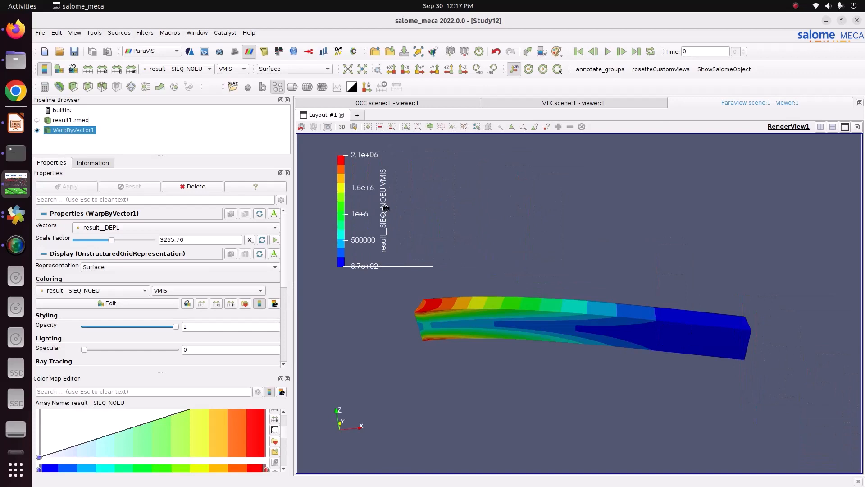
Color the warped beam by result__DEPL and create a Scale Factor animation track with 20 frames.
{"action": "left_click", "coordinate": [202, 70]}
{"action": "left_click", "coordinate": [194, 52]}
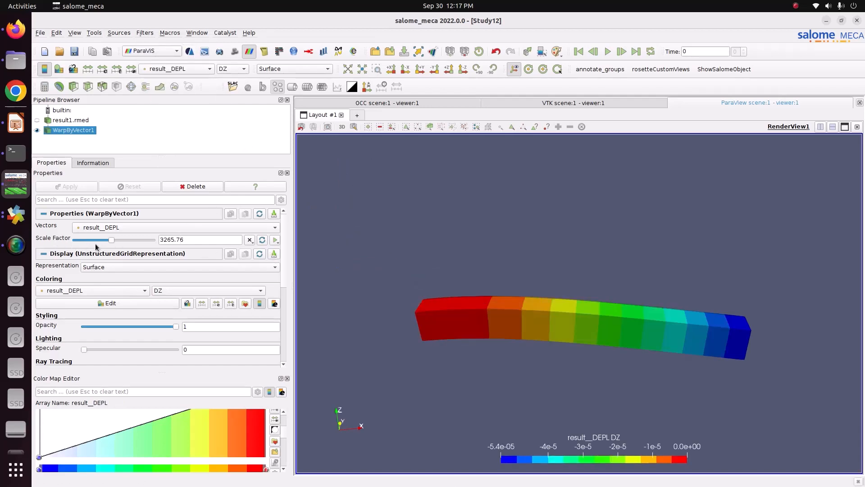
{"action": "left_click", "coordinate": [275, 240]}
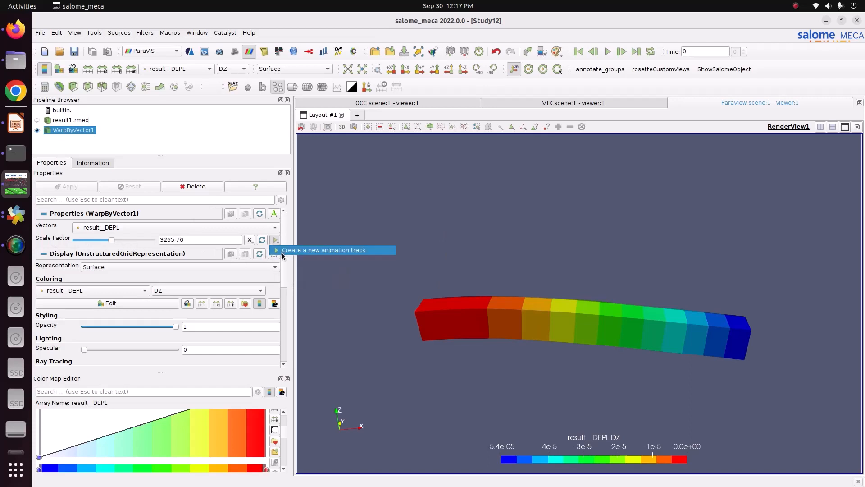
{"action": "left_click", "coordinate": [283, 252]}
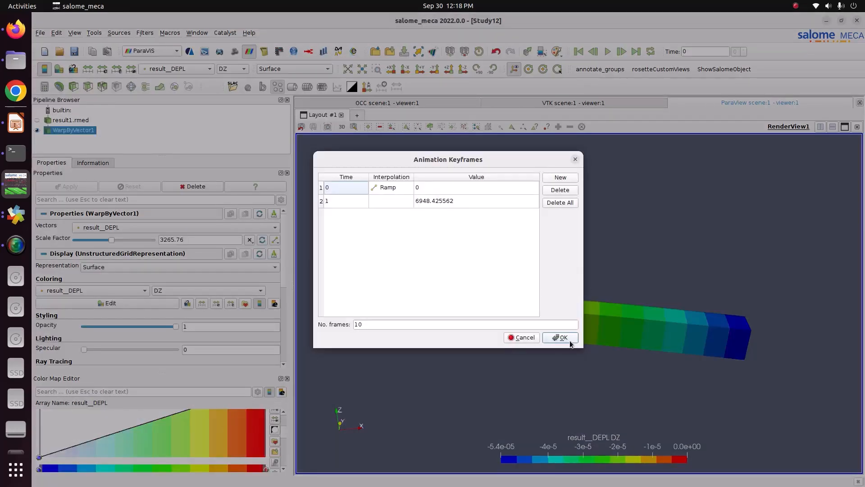
{"action": "left_click", "coordinate": [406, 325]}
{"action": "left_click_drag", "start_coordinate": [373, 326], "coordinate": [337, 322]}
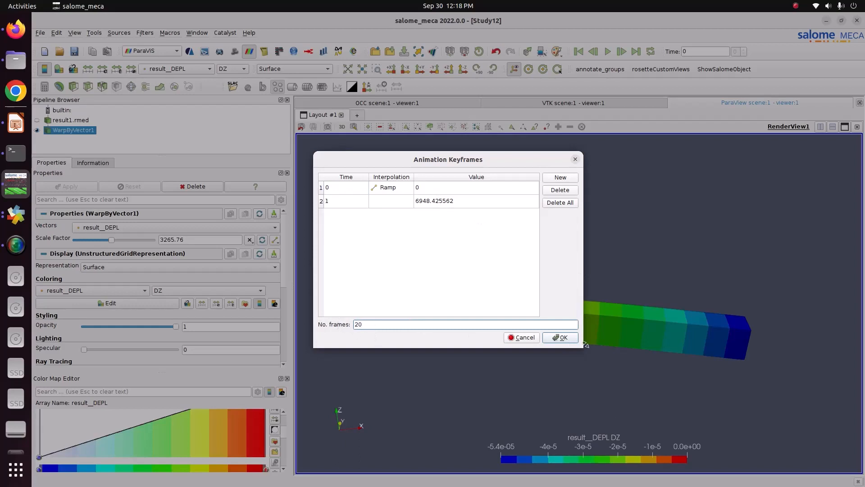
{"action": "left_click", "coordinate": [562, 339]}
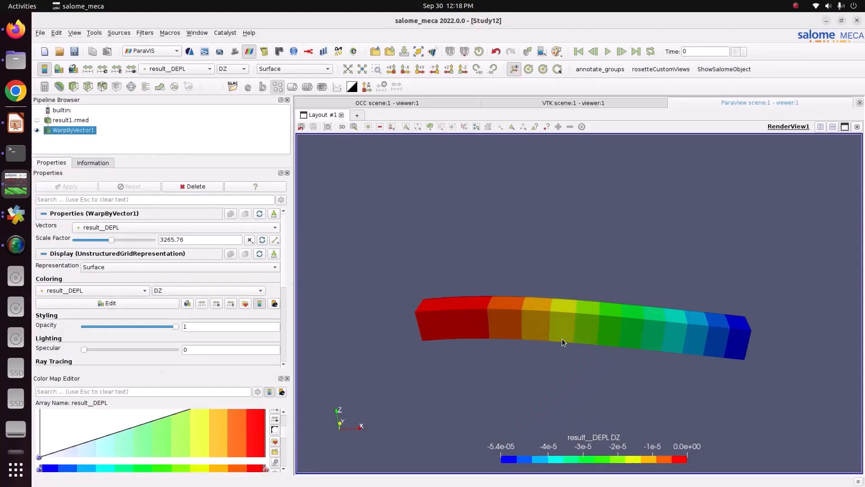
Return the animation to its first frame and view the beam from the +Y direction with a slight tilt.
{"action": "left_click", "coordinate": [583, 56]}
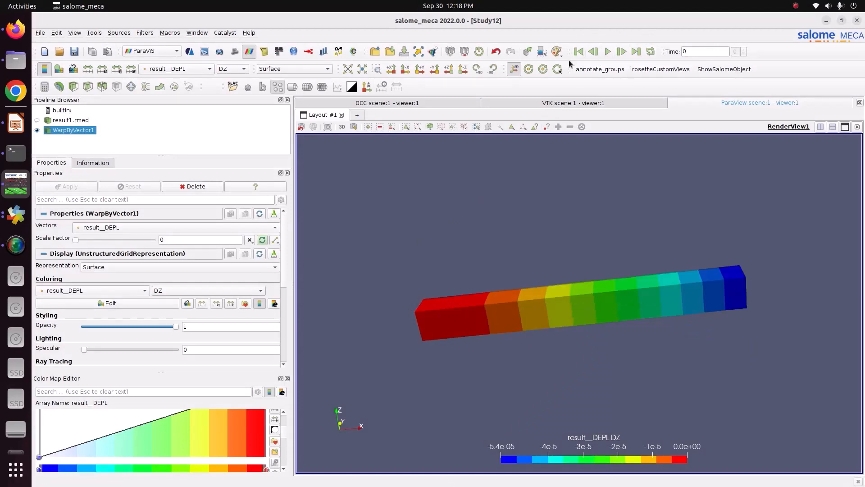
{"action": "left_click", "coordinate": [462, 70]}
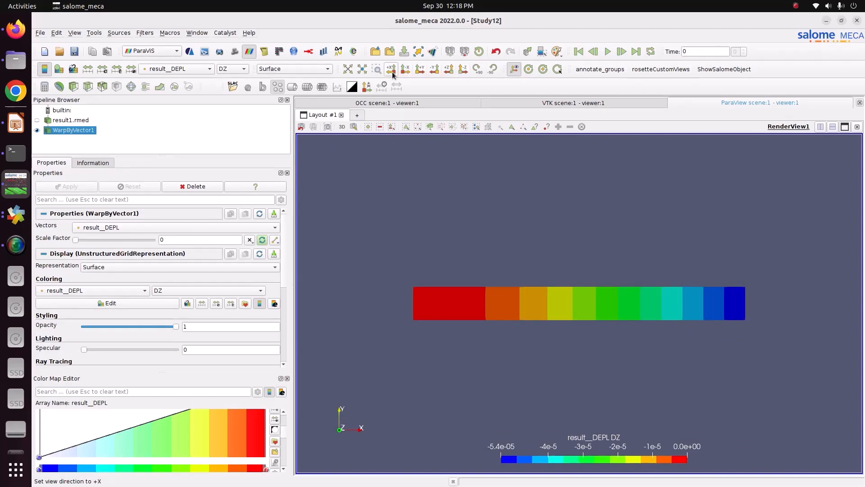
{"action": "left_click", "coordinate": [448, 71]}
{"action": "left_click", "coordinate": [433, 70]}
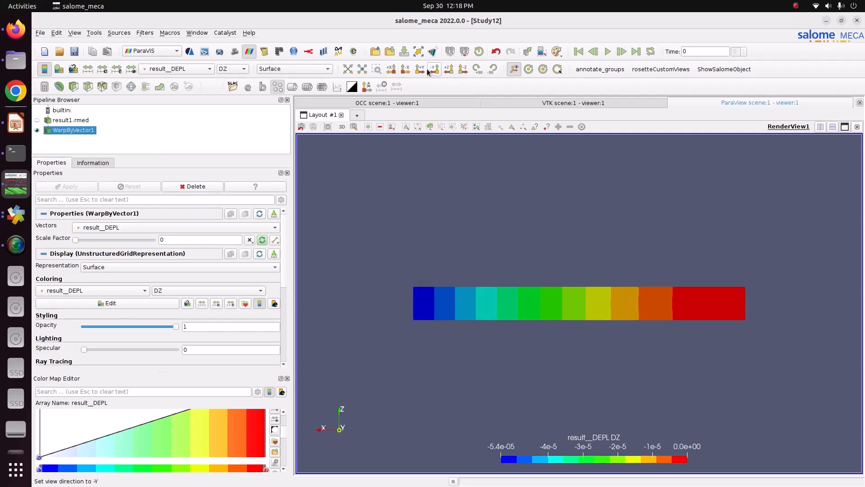
{"action": "left_click", "coordinate": [421, 71]}
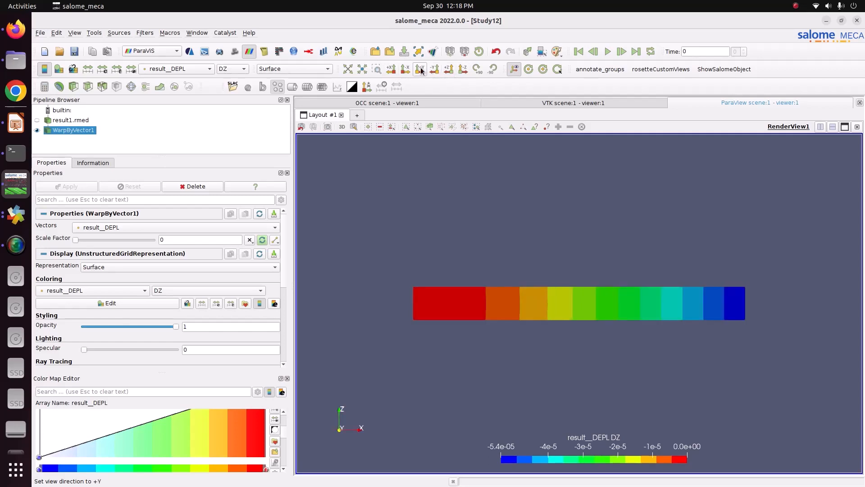
{"action": "left_click_drag", "start_coordinate": [525, 250], "coordinate": [498, 264]}
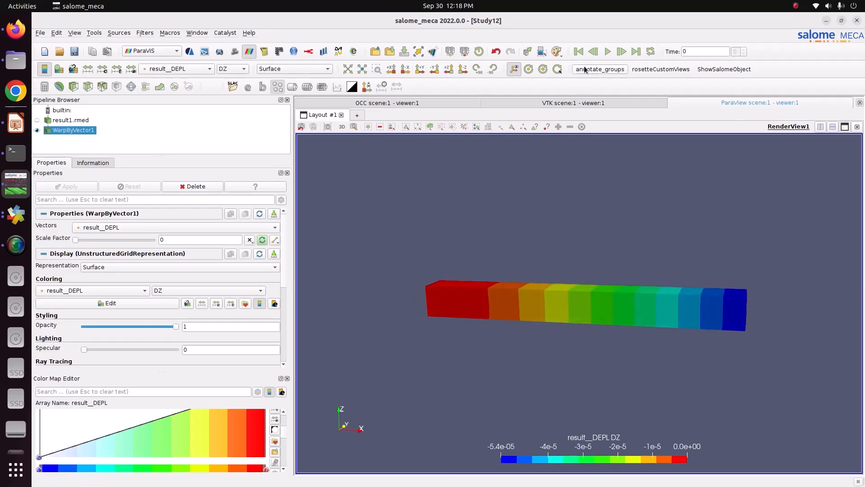
Play the scale factor animation in a loop, pause it partway and inspect the deformed beam.
{"action": "left_click", "coordinate": [649, 54]}
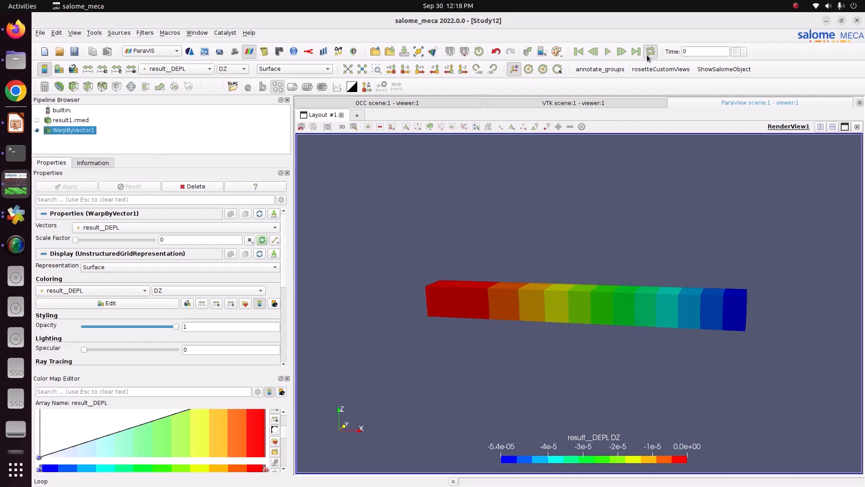
{"action": "left_click", "coordinate": [608, 52]}
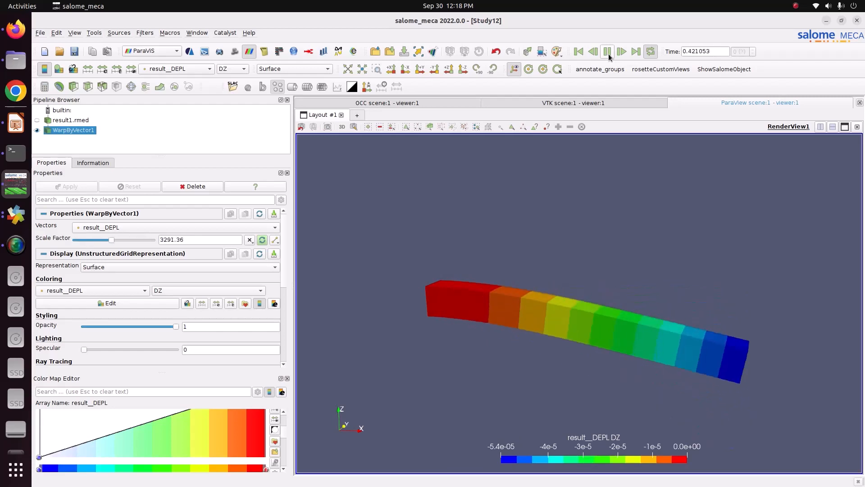
{"action": "left_click", "coordinate": [608, 53]}
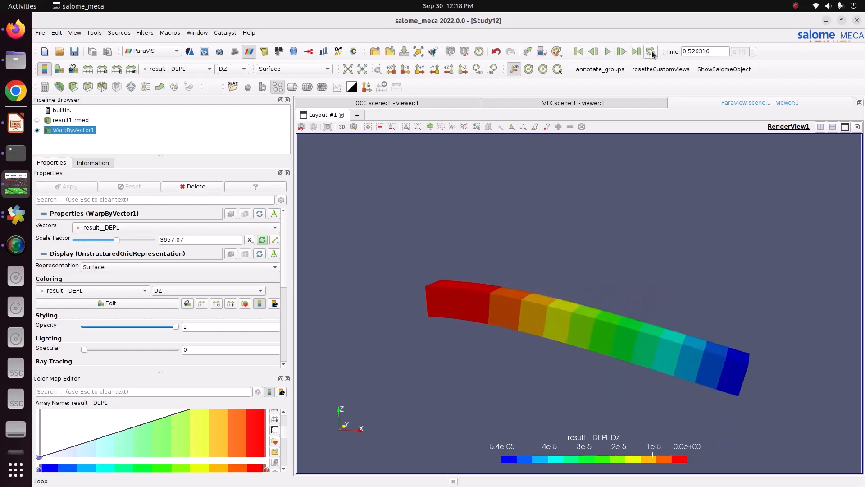
{"action": "left_click_drag", "start_coordinate": [621, 264], "coordinate": [625, 289]}
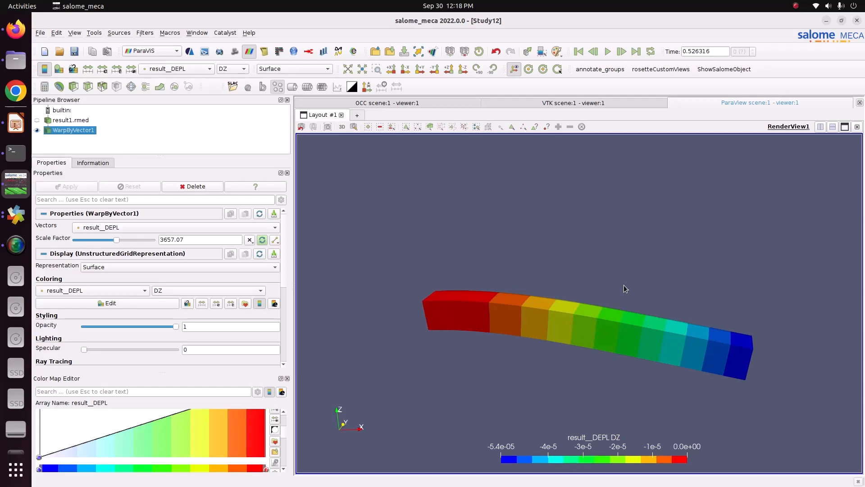